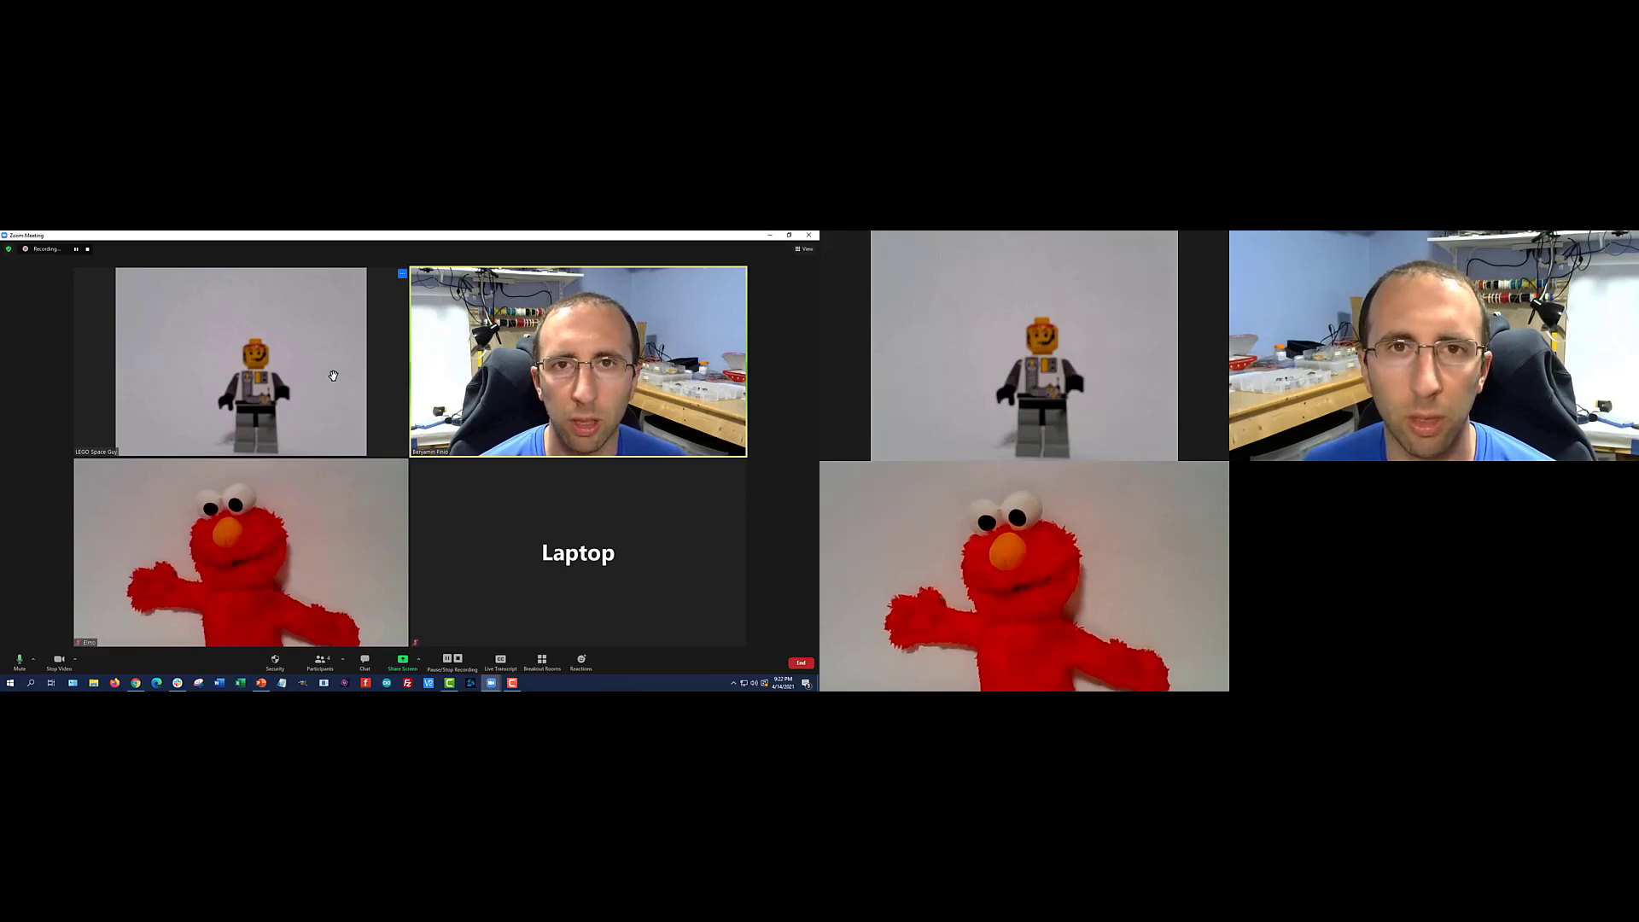
# Step: Rearrange the gallery tiles (Elmo top-left, Laptop top-right, presenter bottom-left), then restore the default order
pyautogui.moveTo(351, 472)
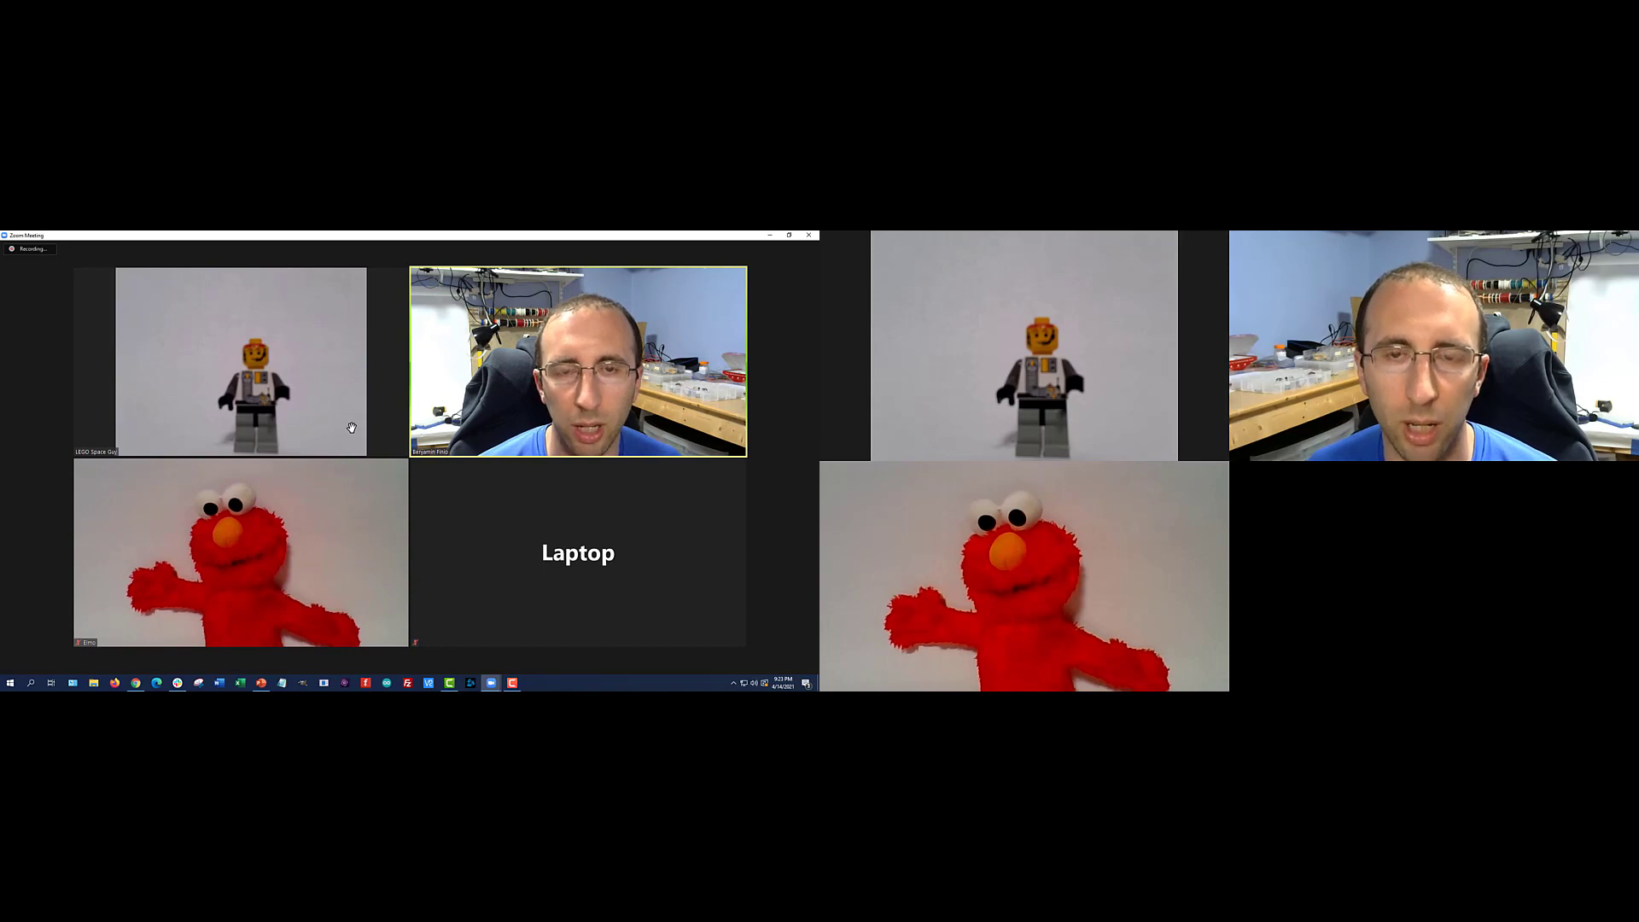
pyautogui.moveTo(350, 426)
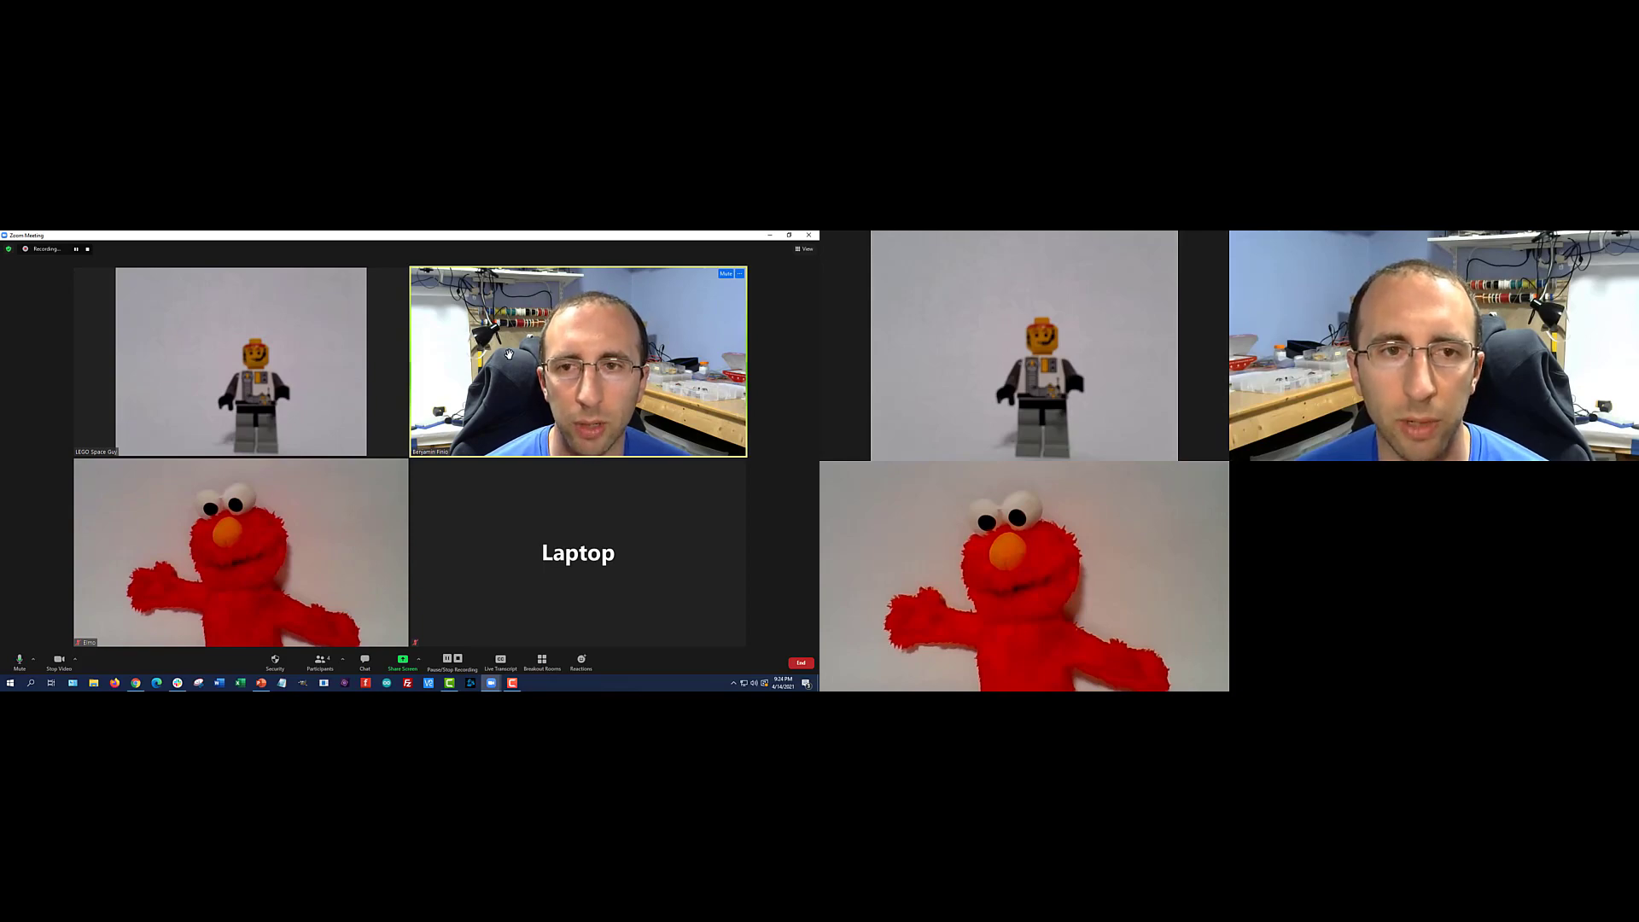
pyautogui.moveTo(249, 562); pyautogui.dragTo(247, 383)
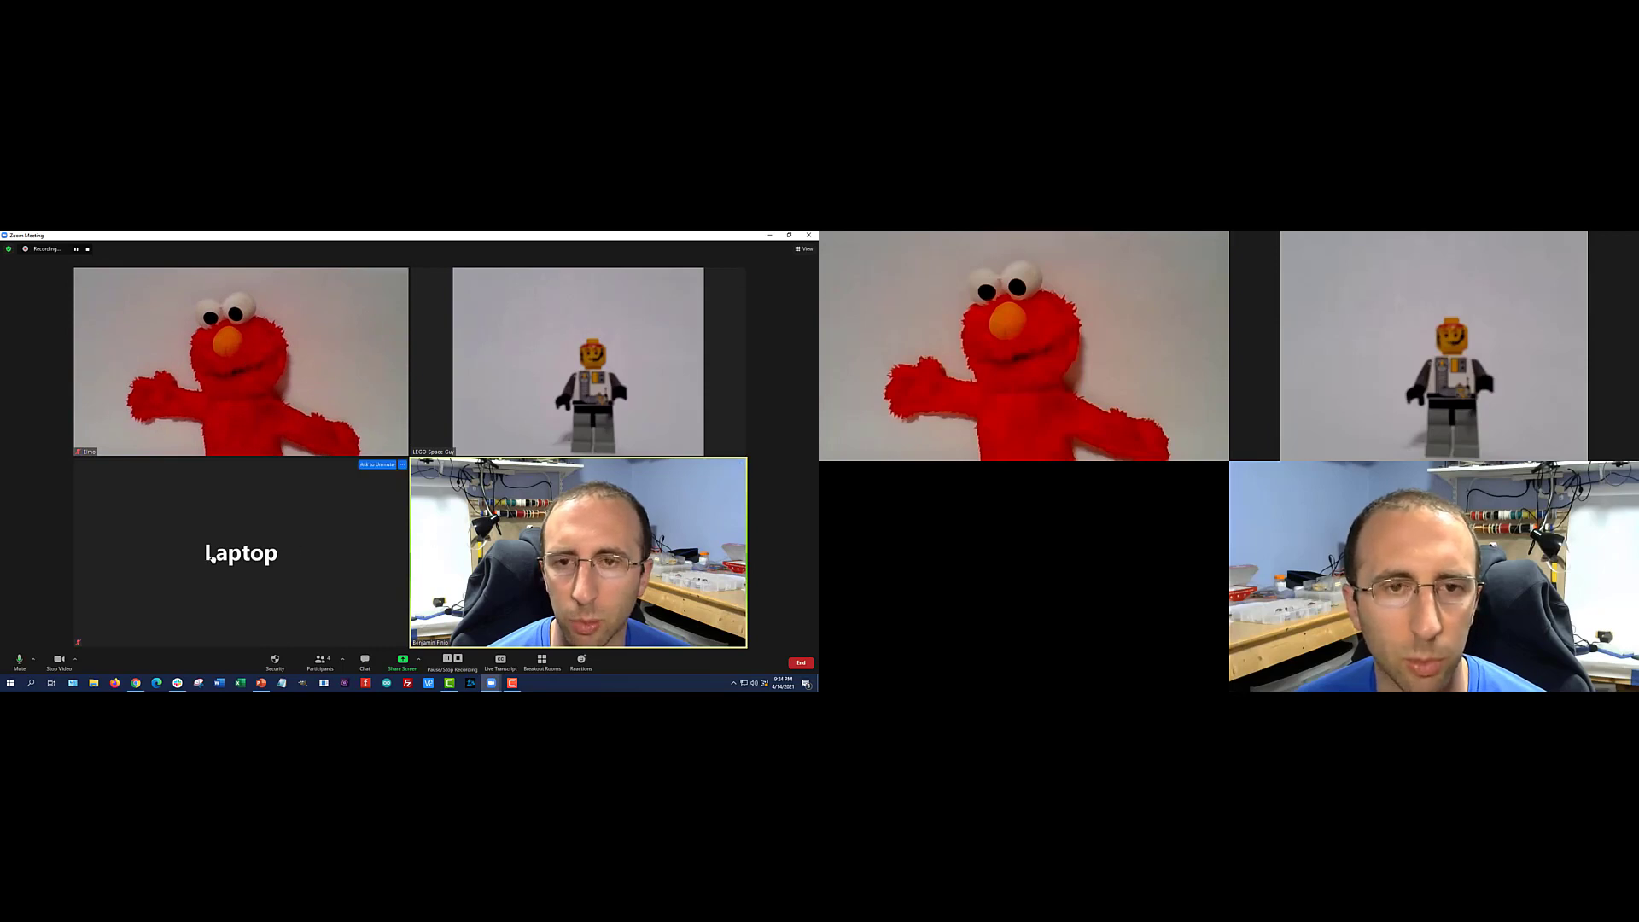
pyautogui.moveTo(212, 558); pyautogui.dragTo(541, 359)
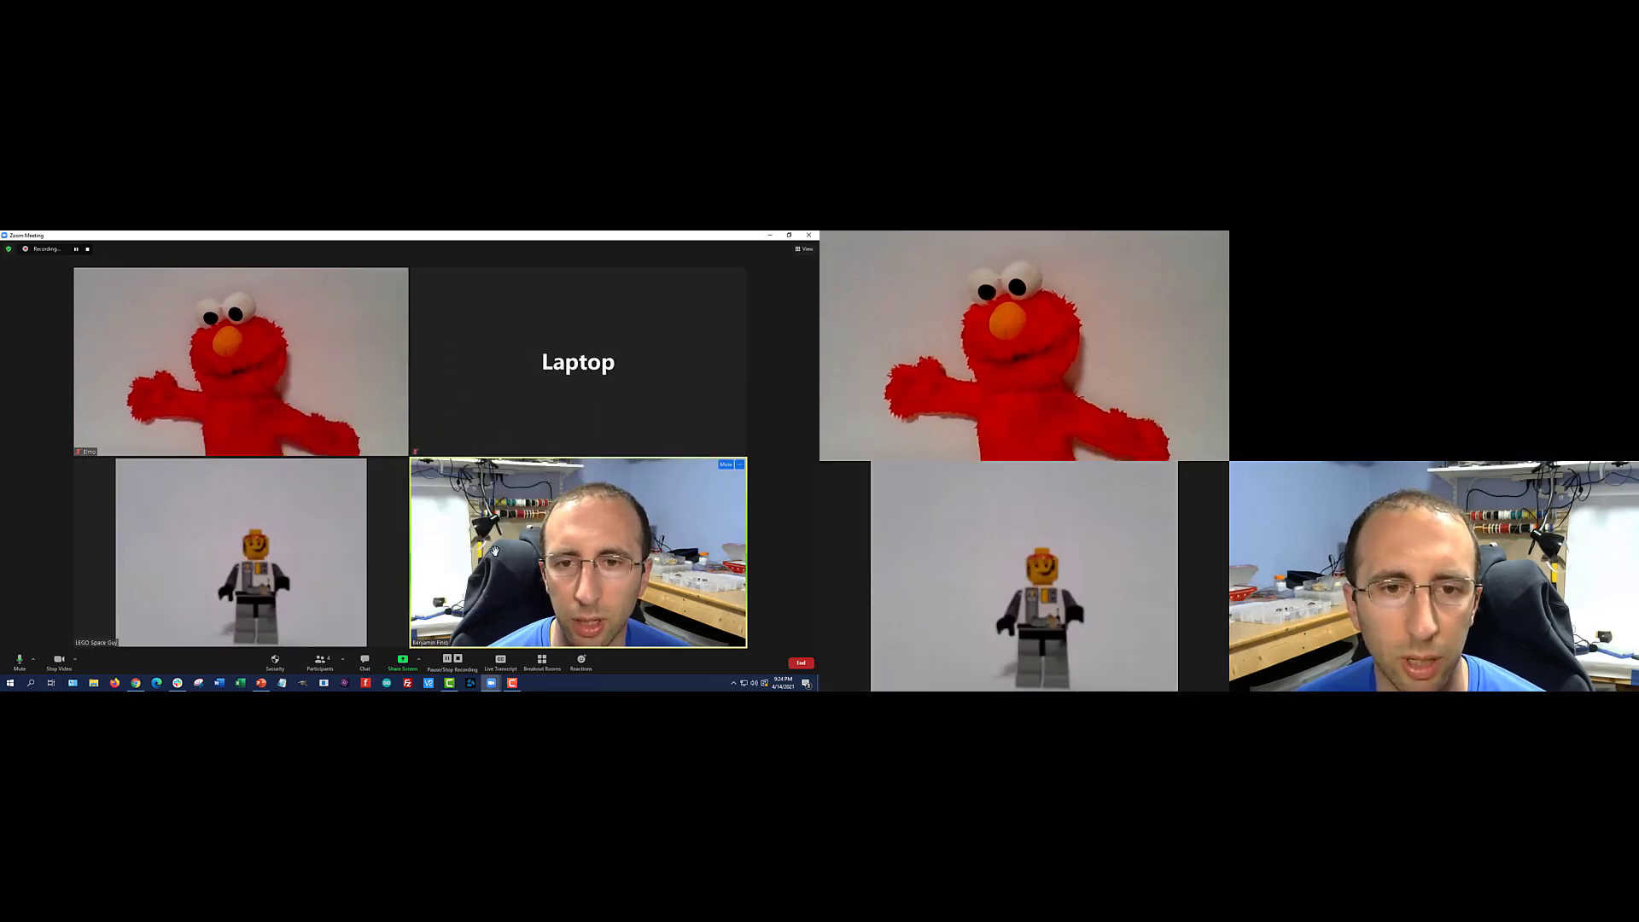
pyautogui.moveTo(494, 551); pyautogui.dragTo(207, 537)
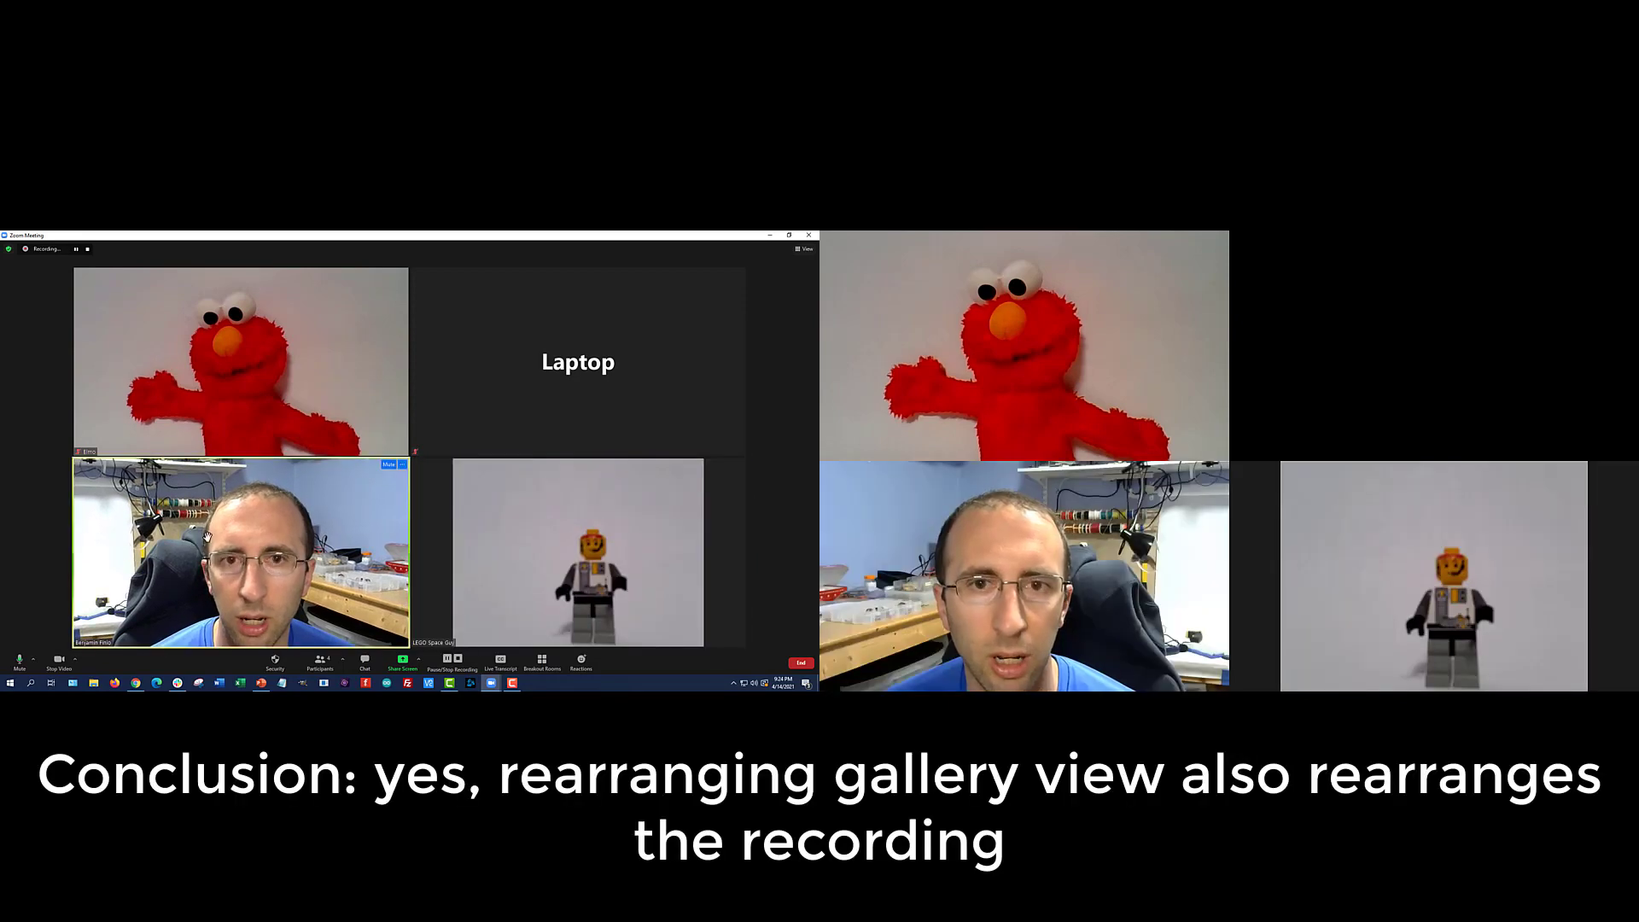
pyautogui.click(801, 253)
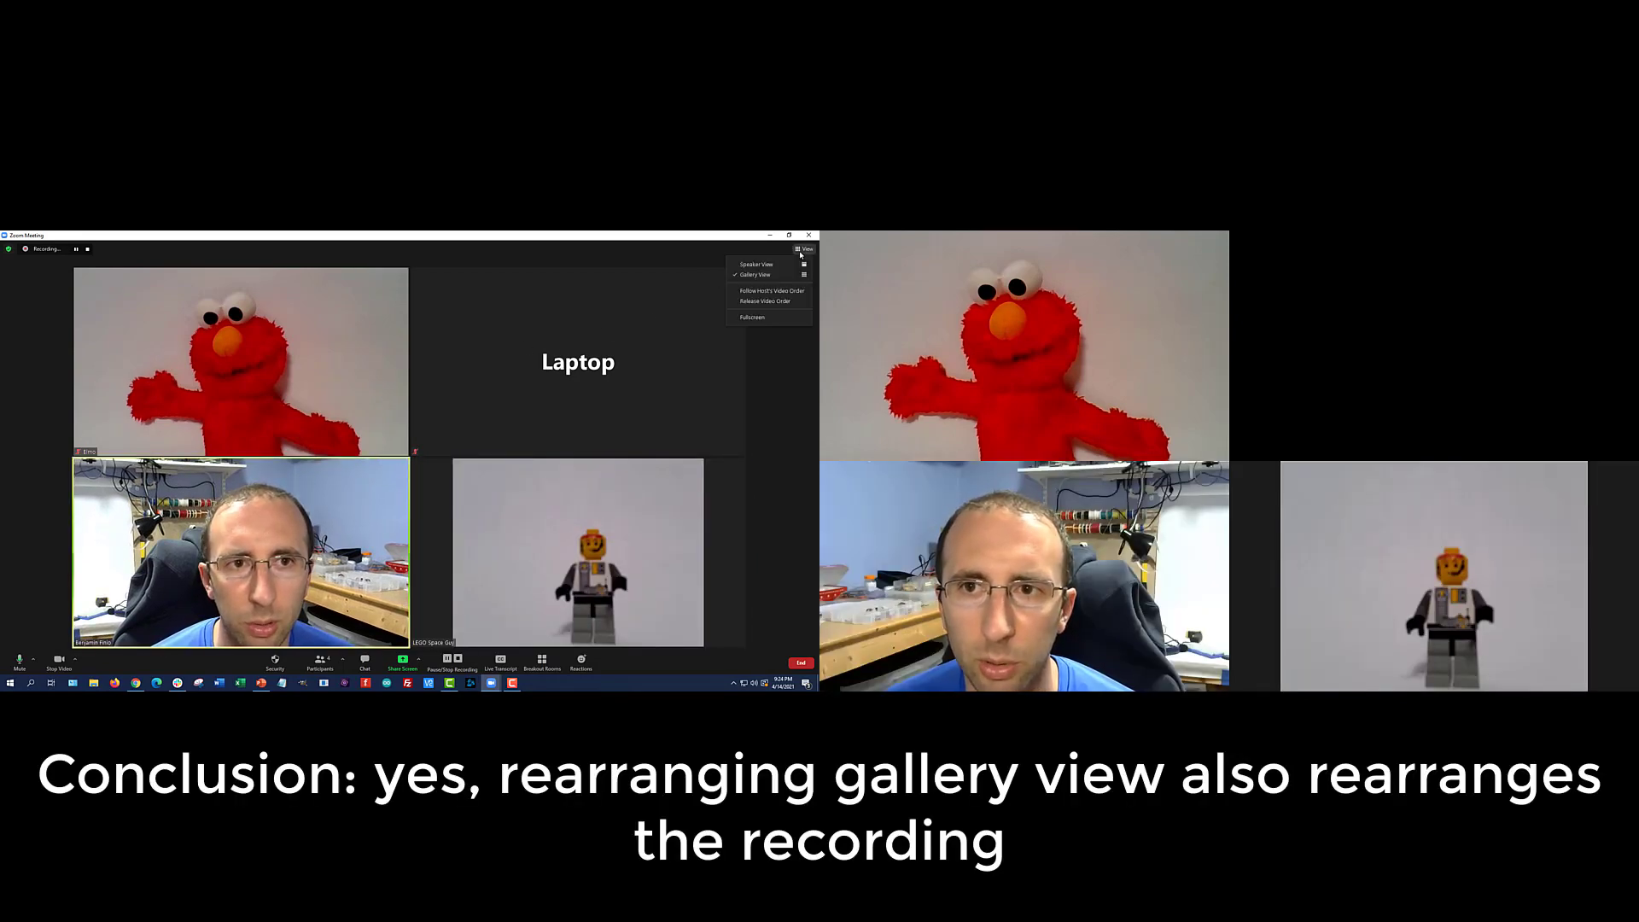
pyautogui.click(774, 302)
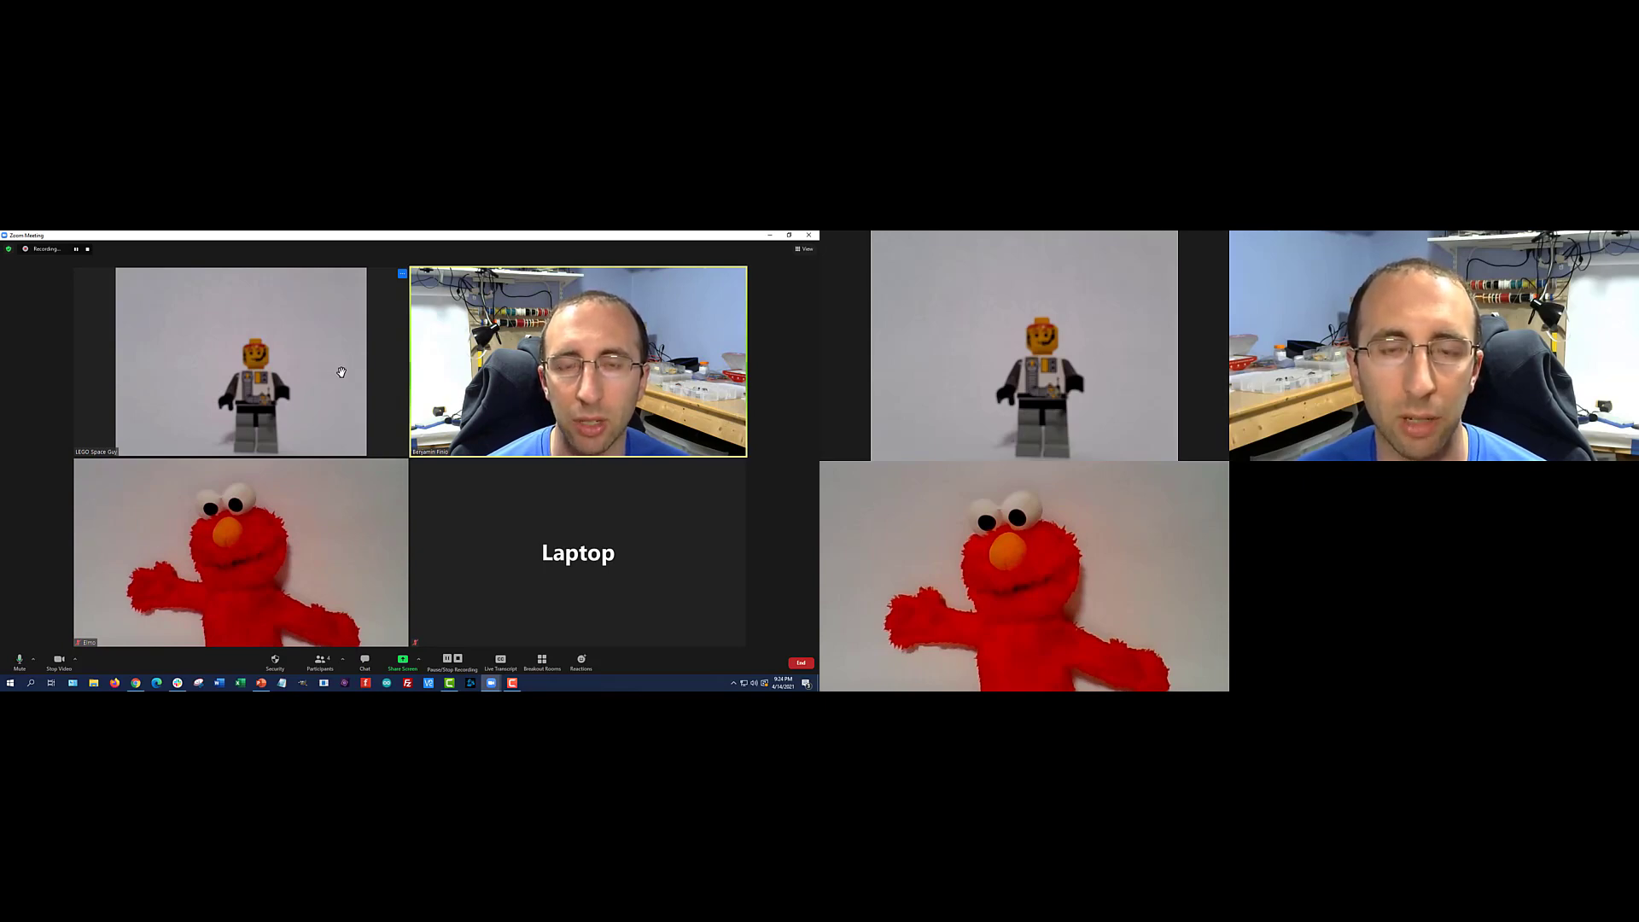
# Step: Pin LEGO Space Guy's video and pin Elmo alongside it
pyautogui.rightClick(292, 352)
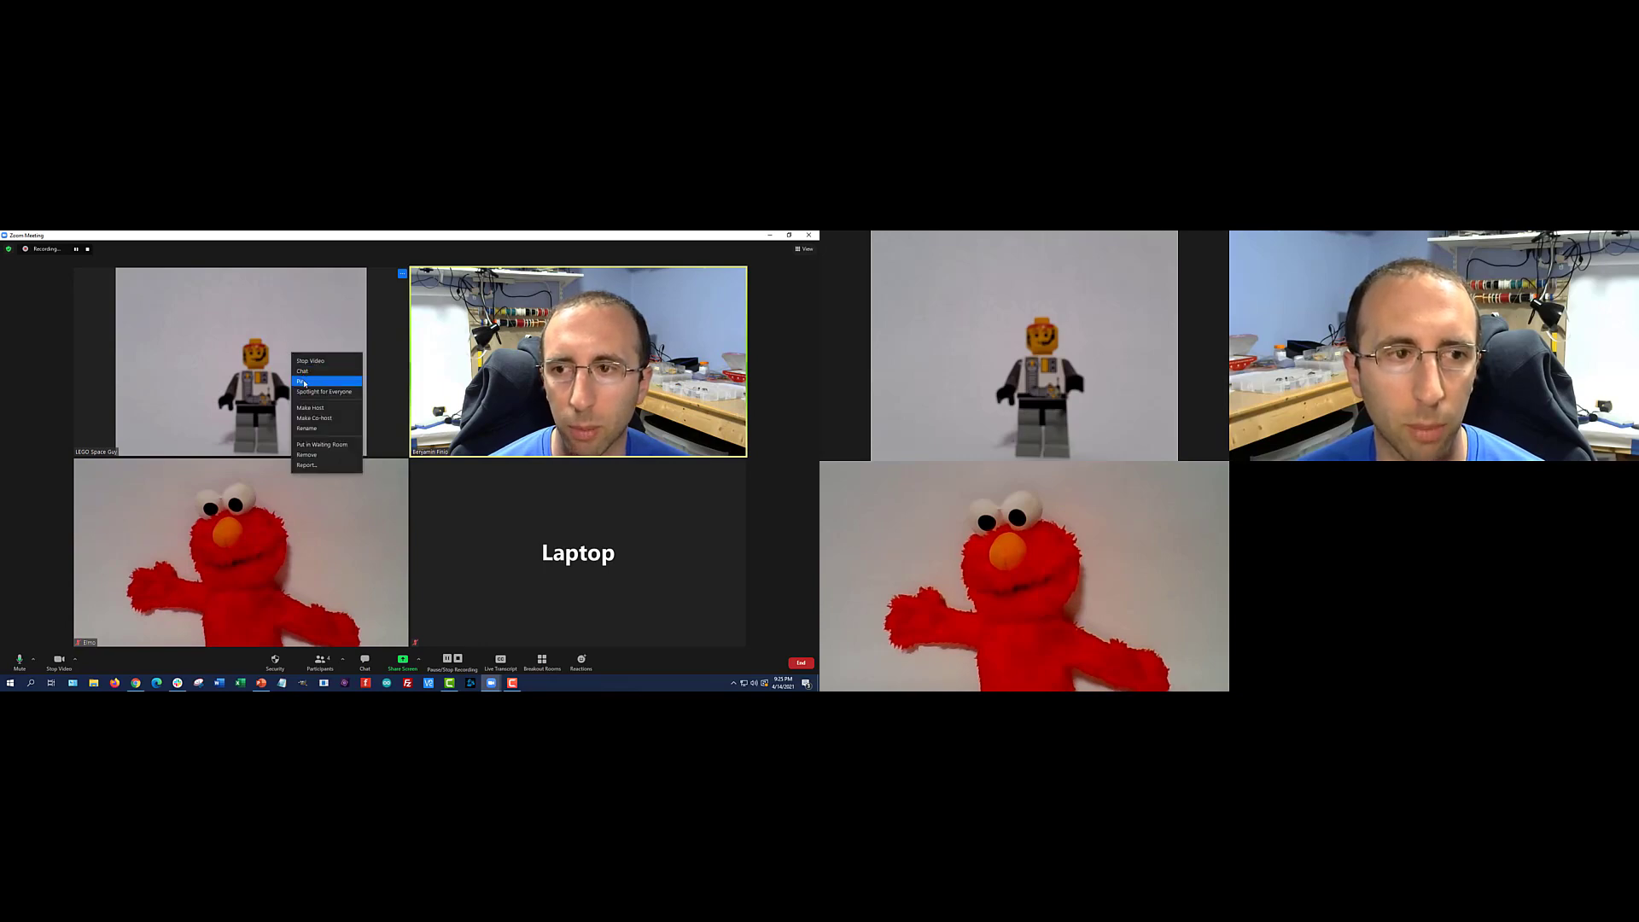
pyautogui.click(303, 381)
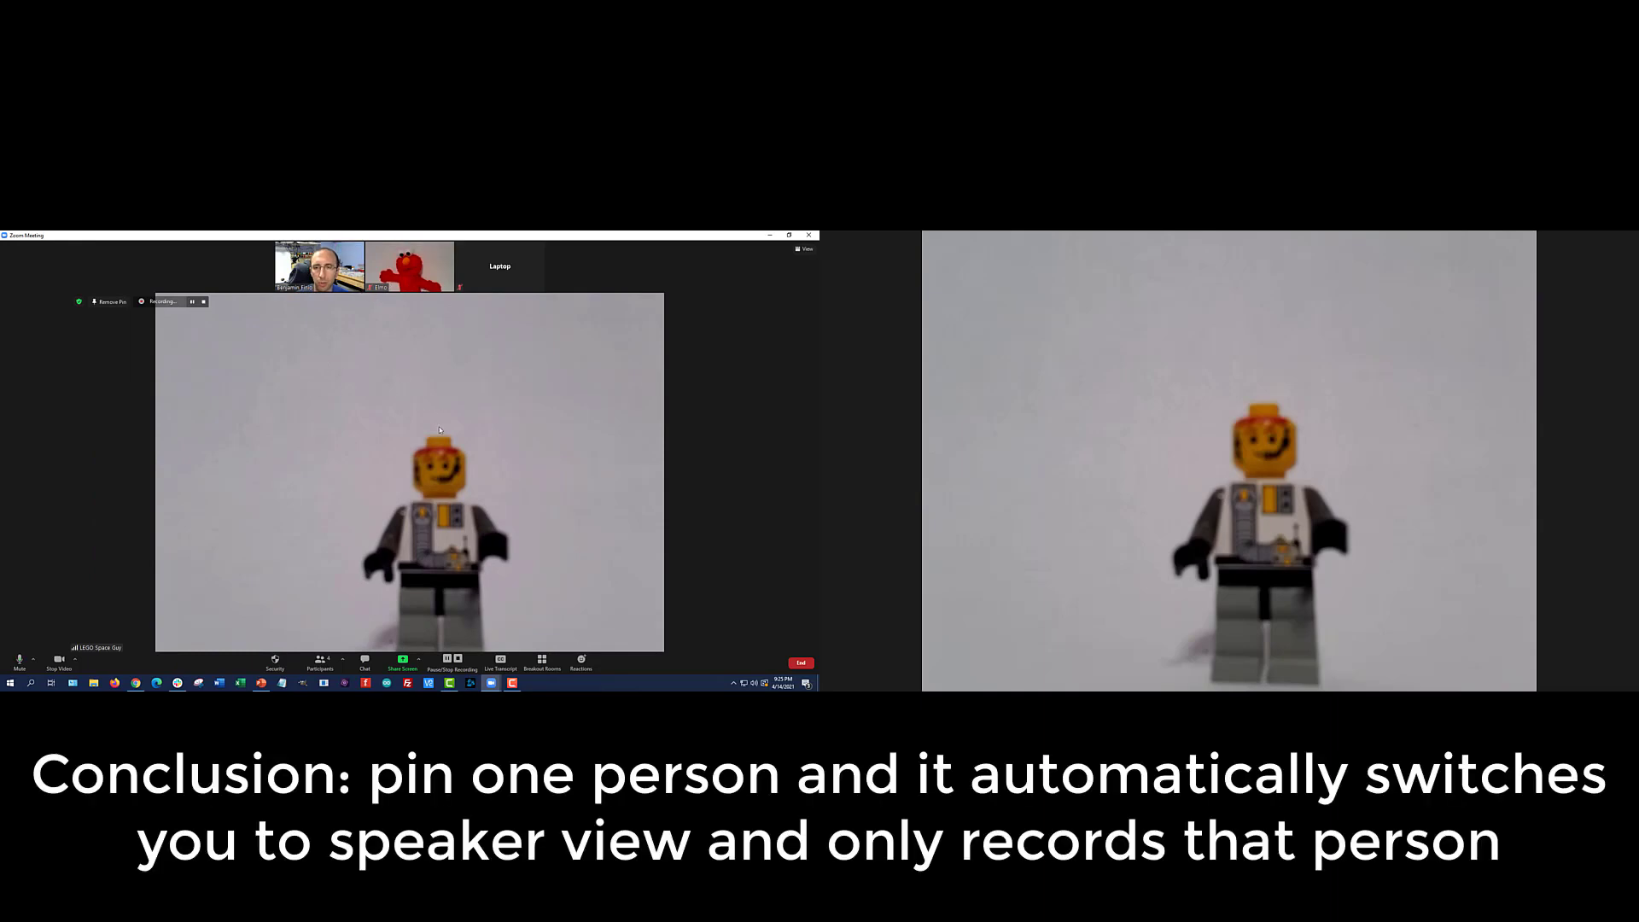
pyautogui.rightClick(406, 275)
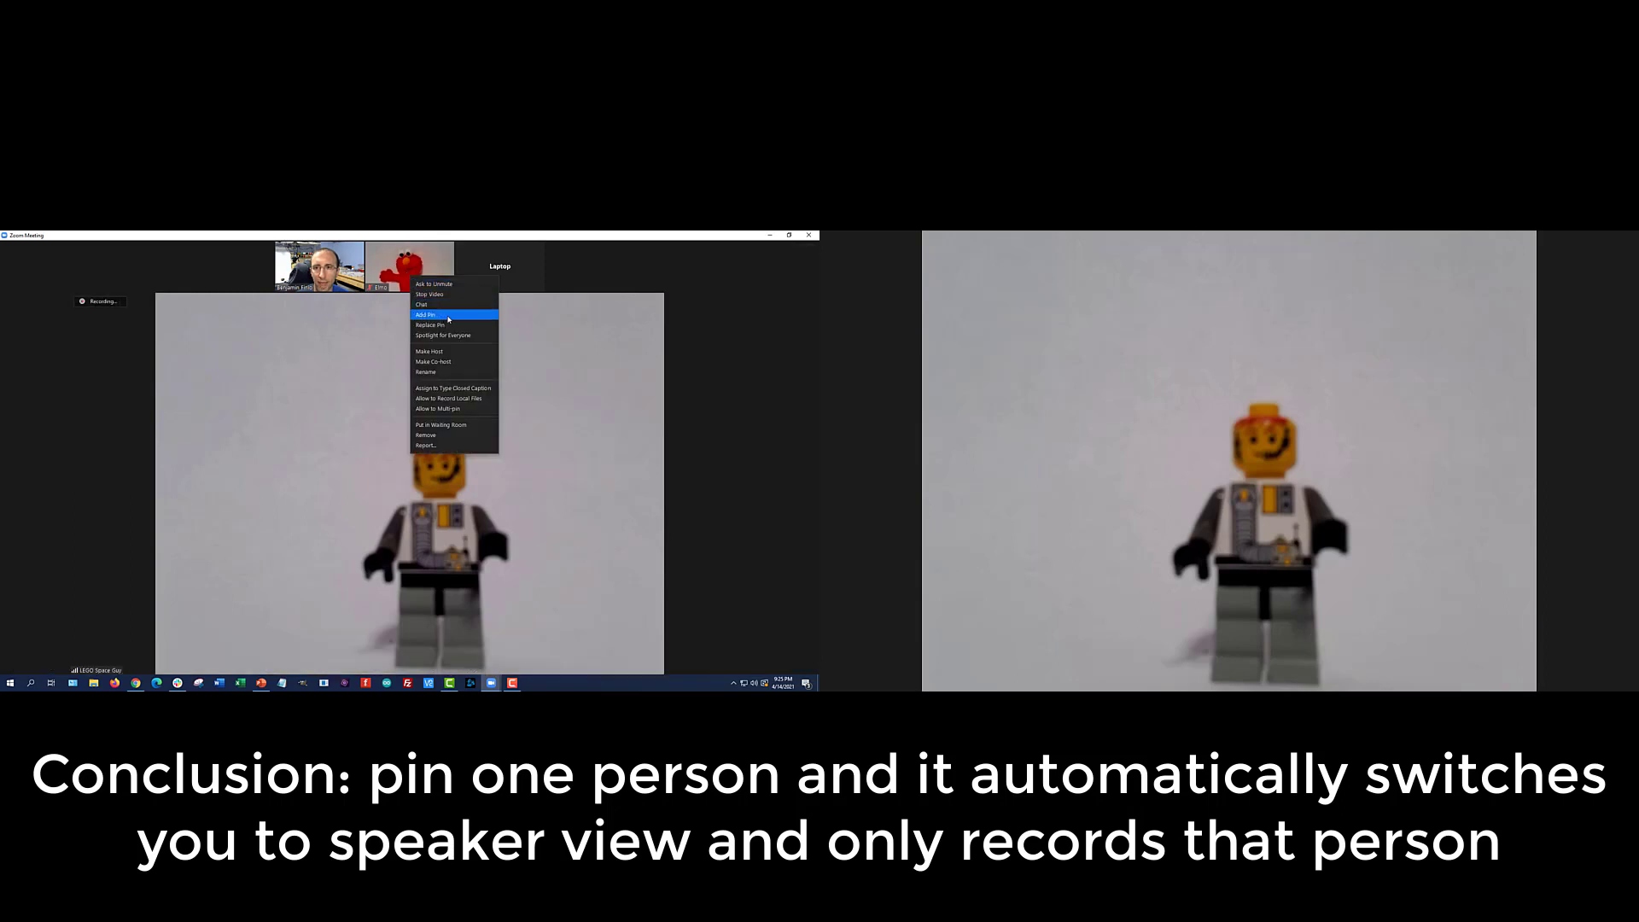
pyautogui.click(445, 316)
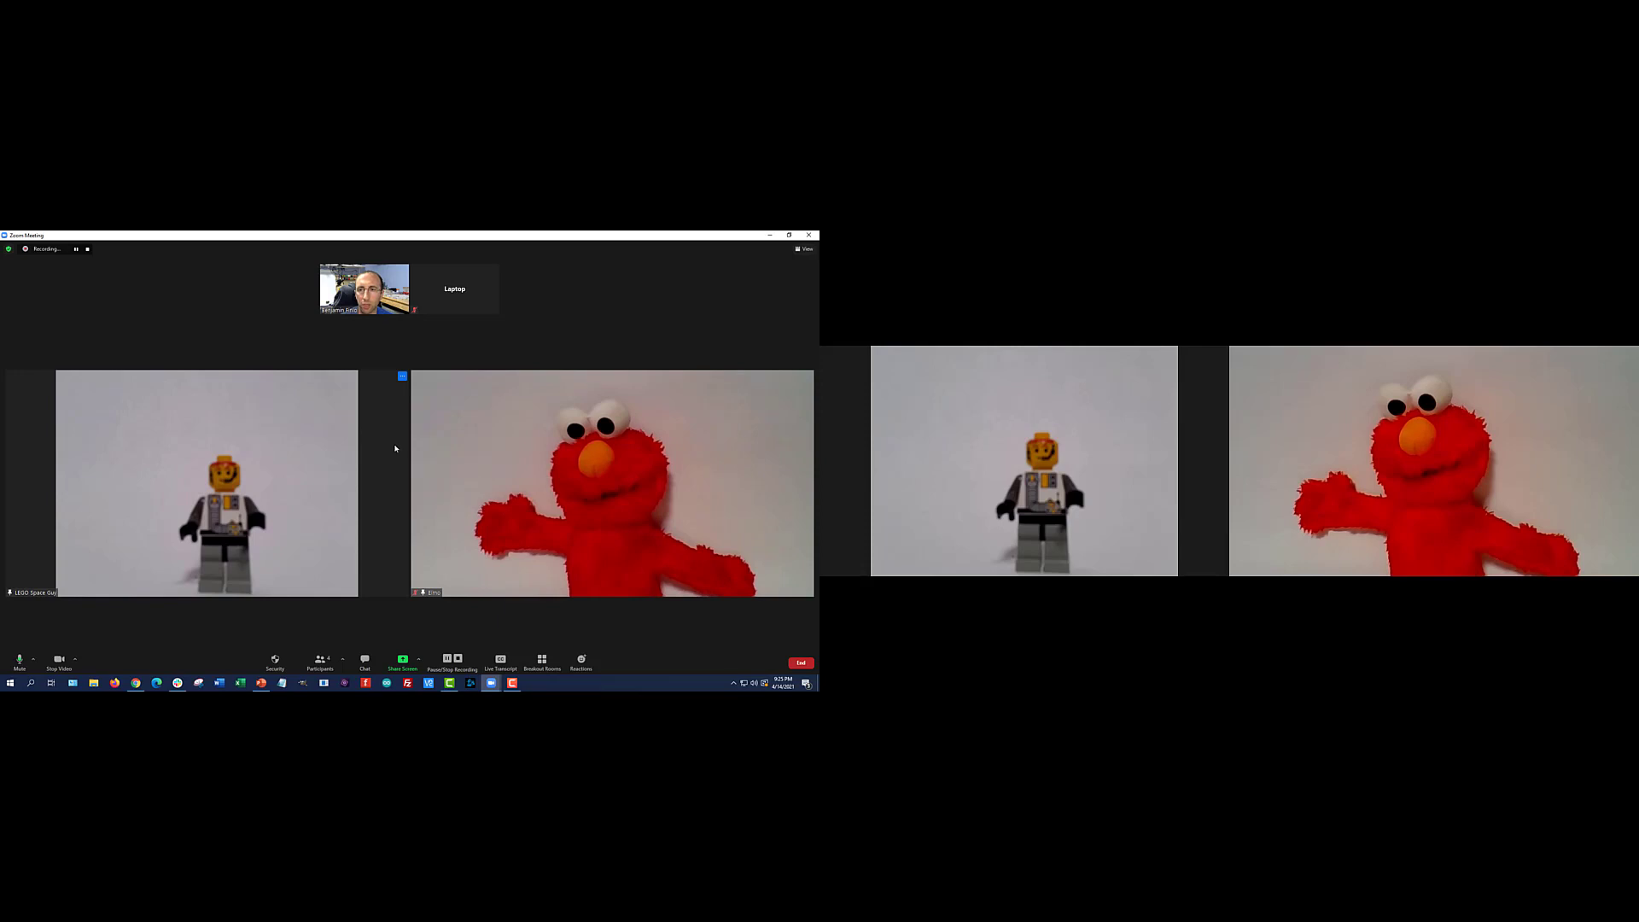
# Step: Unpin Elmo and LEGO Space Guy and return the meeting to gallery layout
pyautogui.rightClick(476, 422)
pyautogui.click(495, 461)
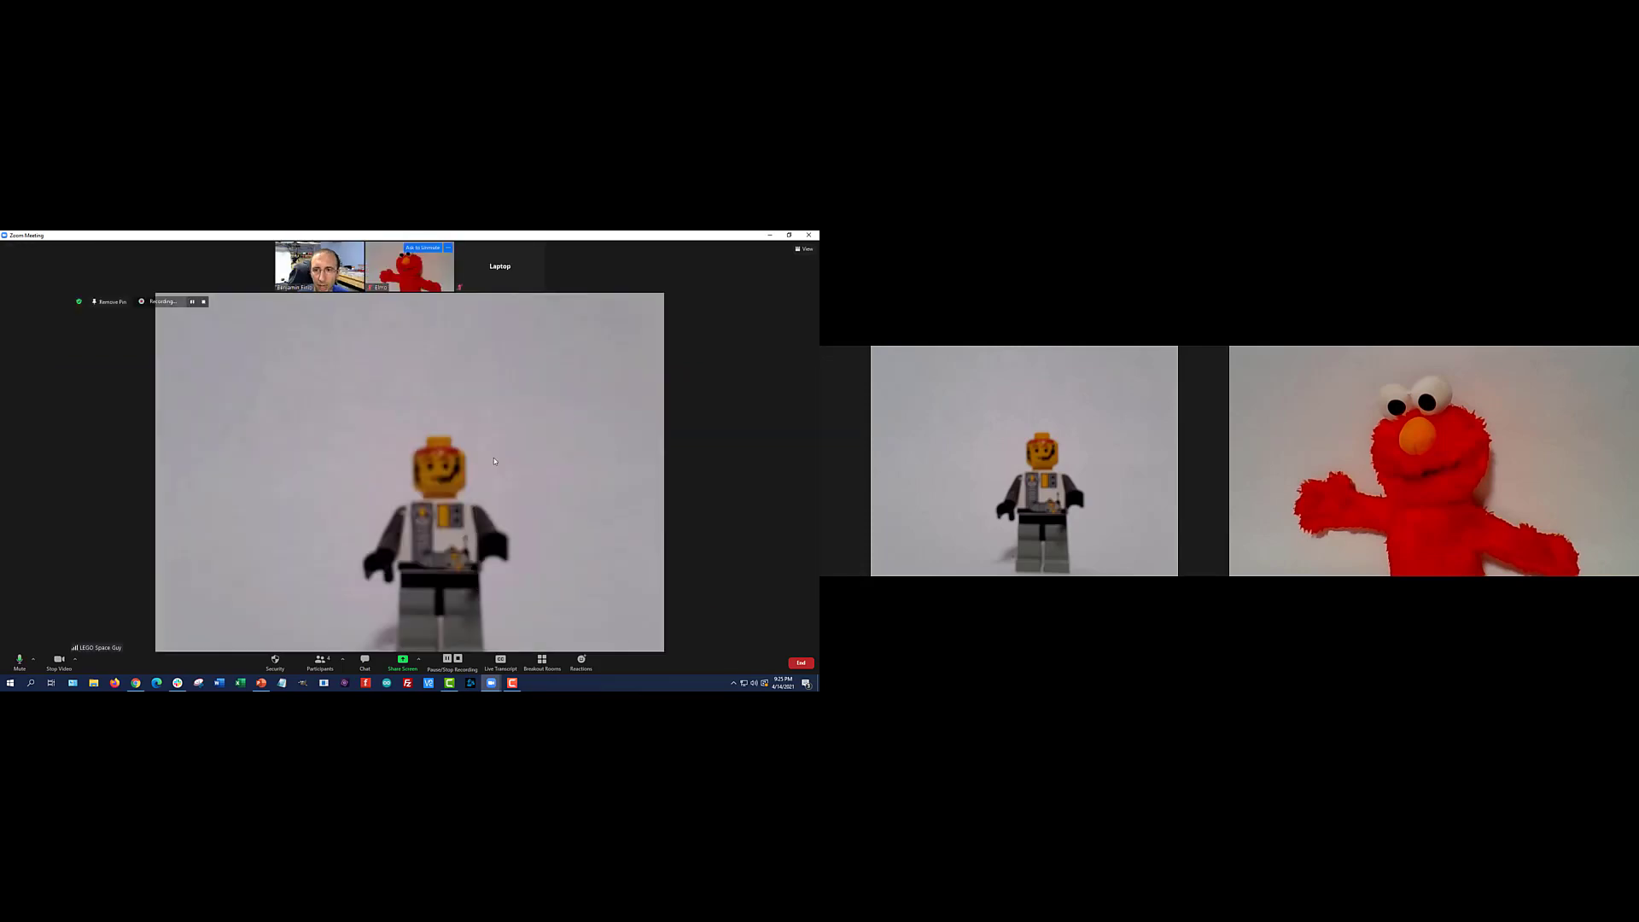
pyautogui.rightClick(389, 409)
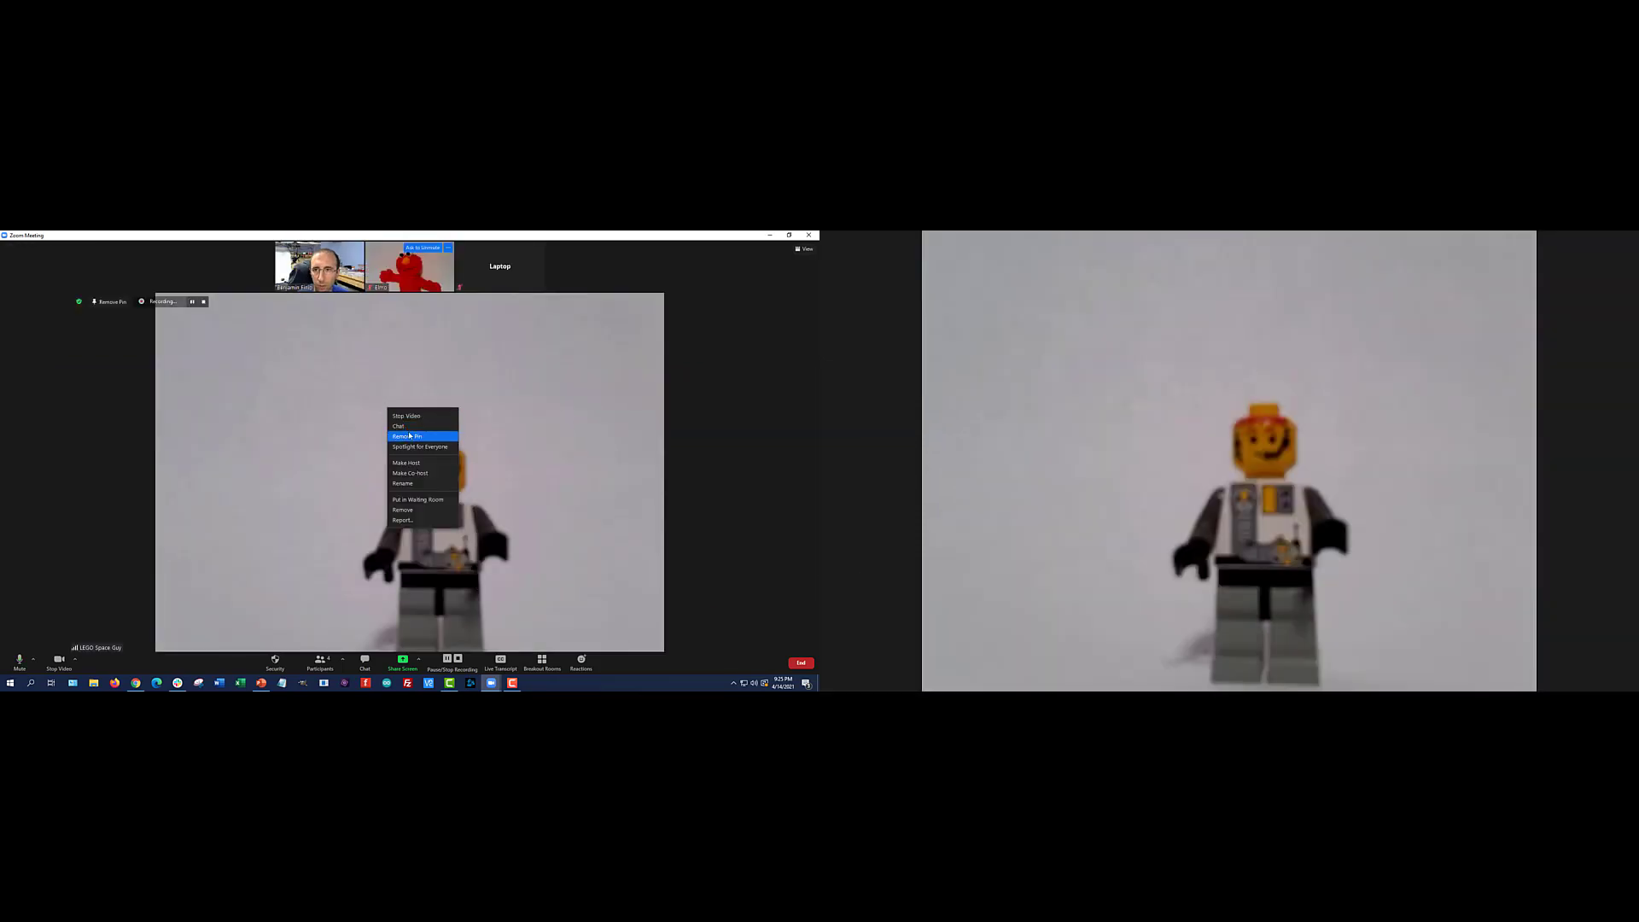
pyautogui.click(410, 436)
pyautogui.click(805, 249)
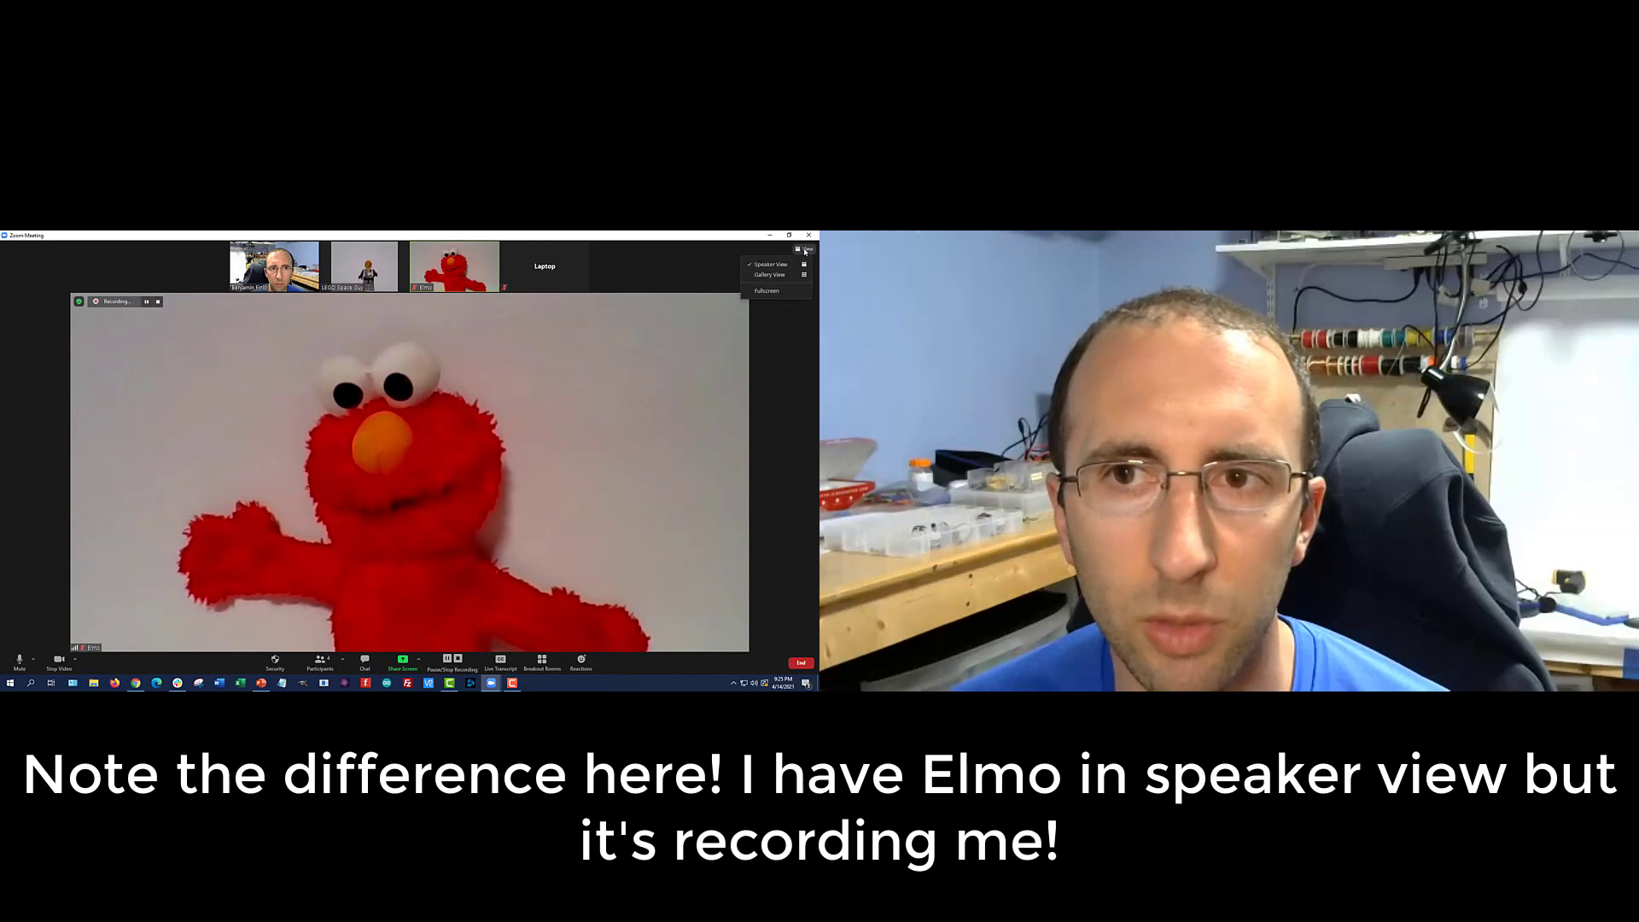
pyautogui.click(770, 274)
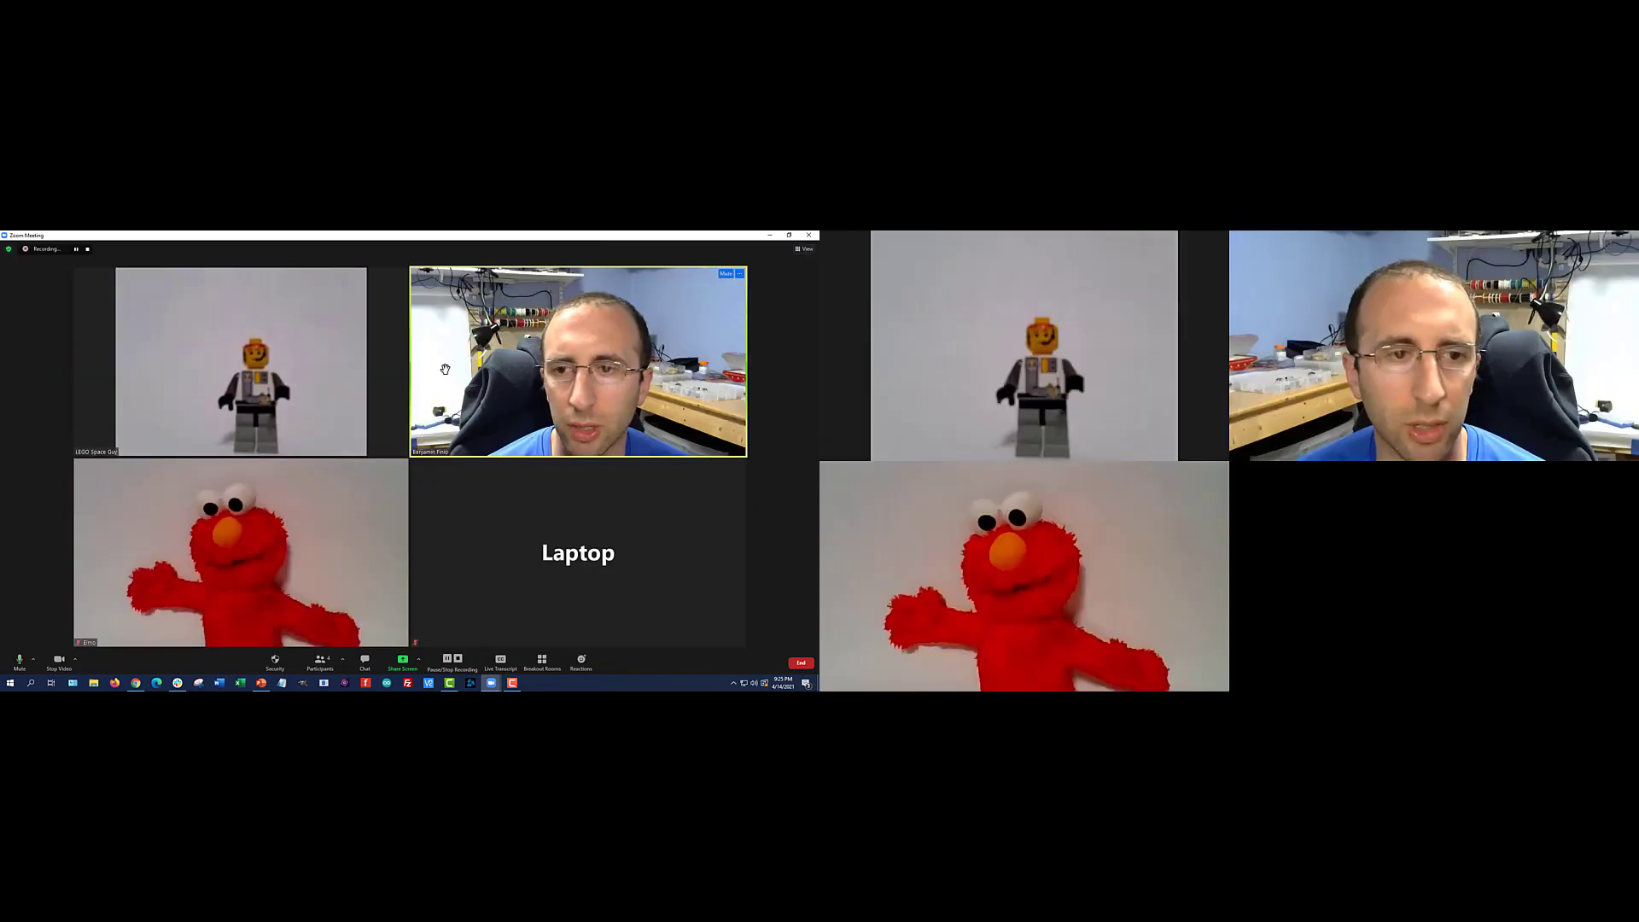
# Step: Spotlight LEGO Space Guy for everyone and add Elmo to the spotlight
pyautogui.rightClick(240, 363)
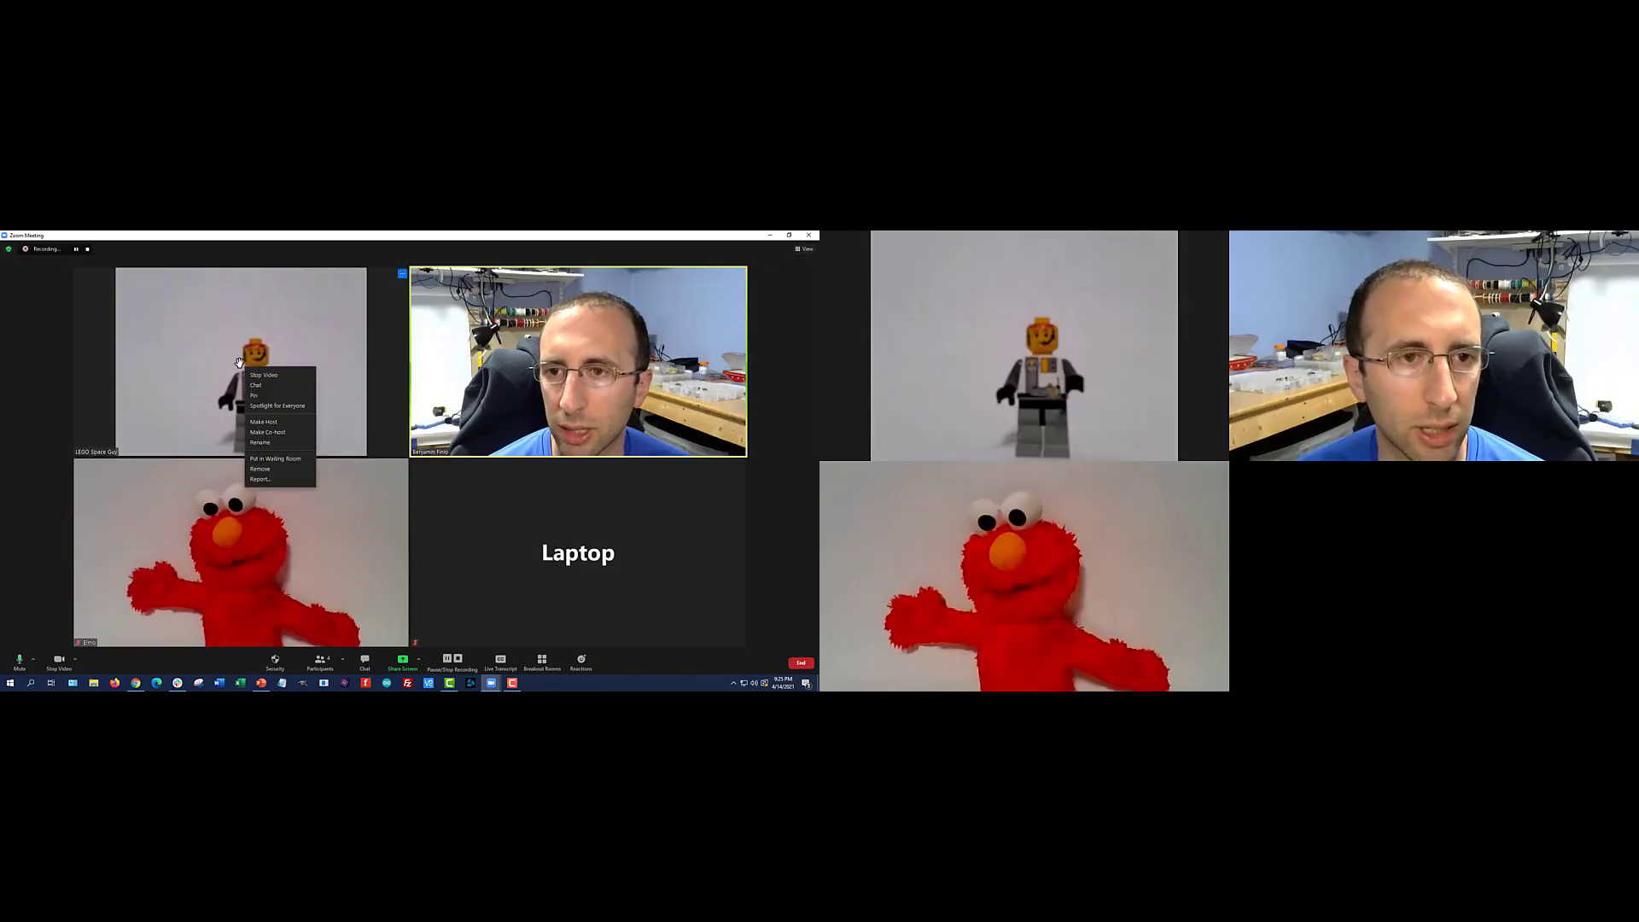
pyautogui.click(271, 406)
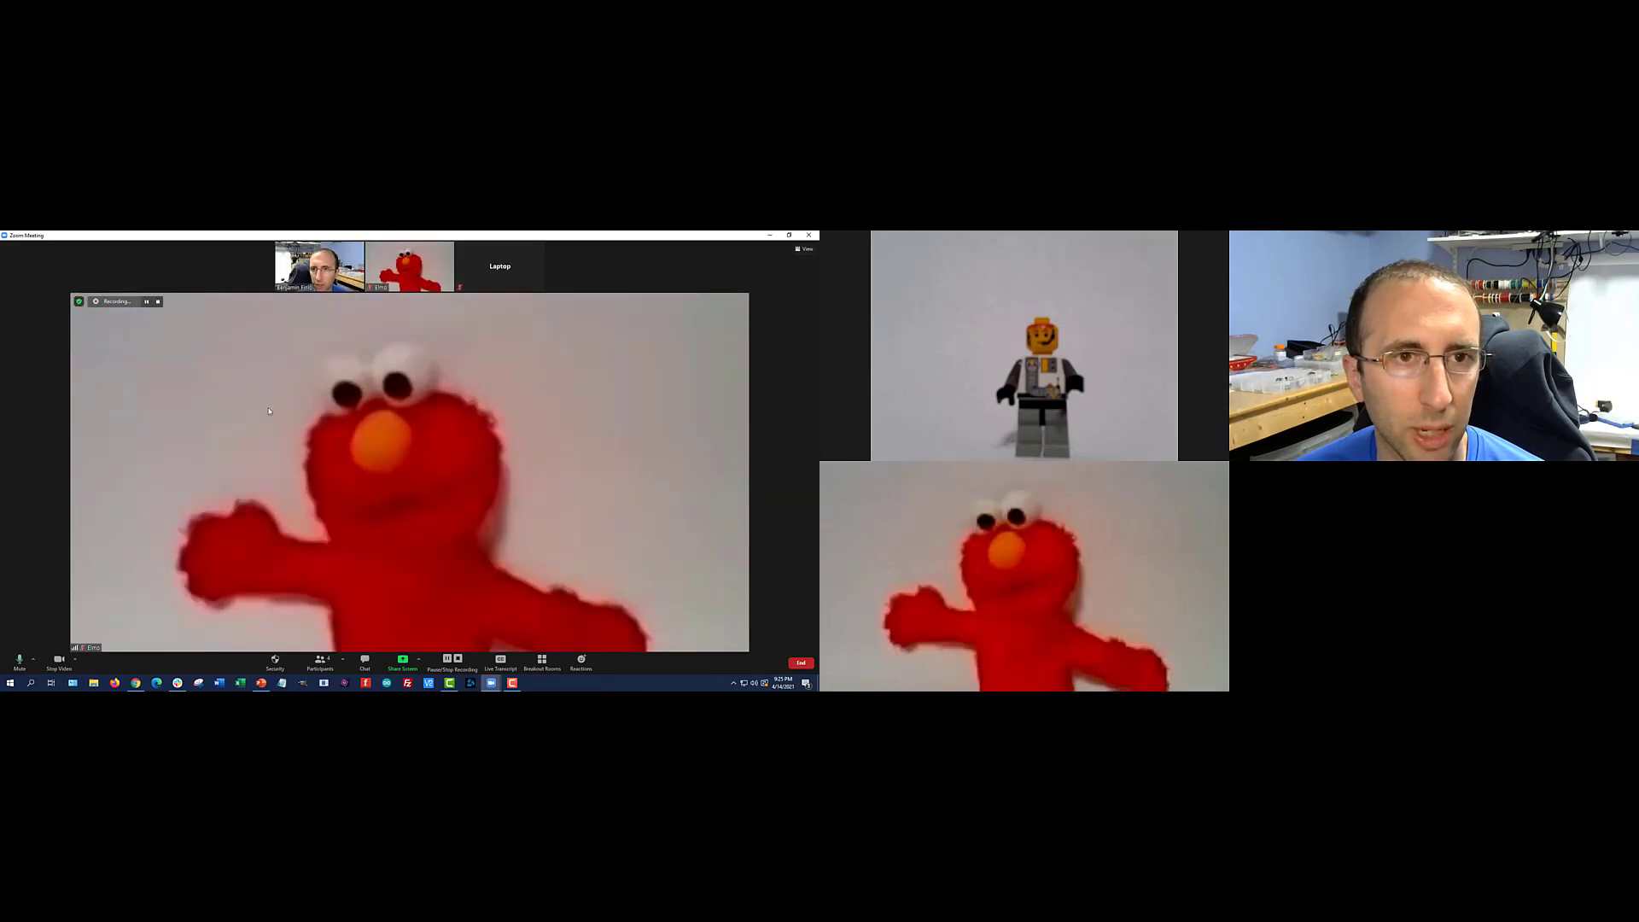
pyautogui.rightClick(410, 275)
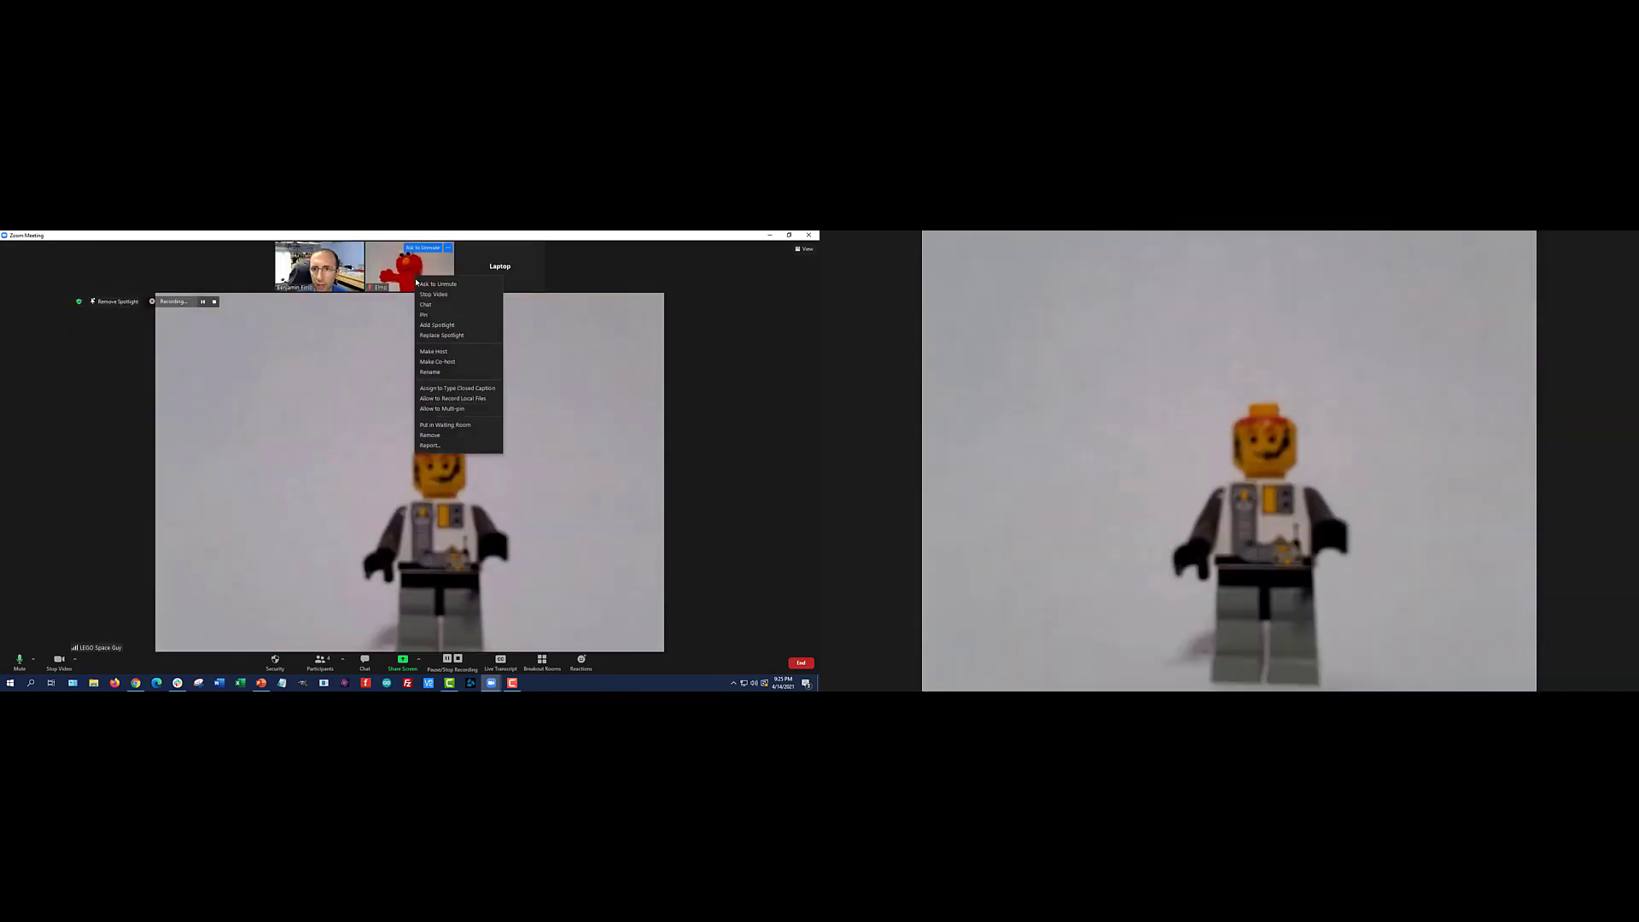
pyautogui.click(437, 324)
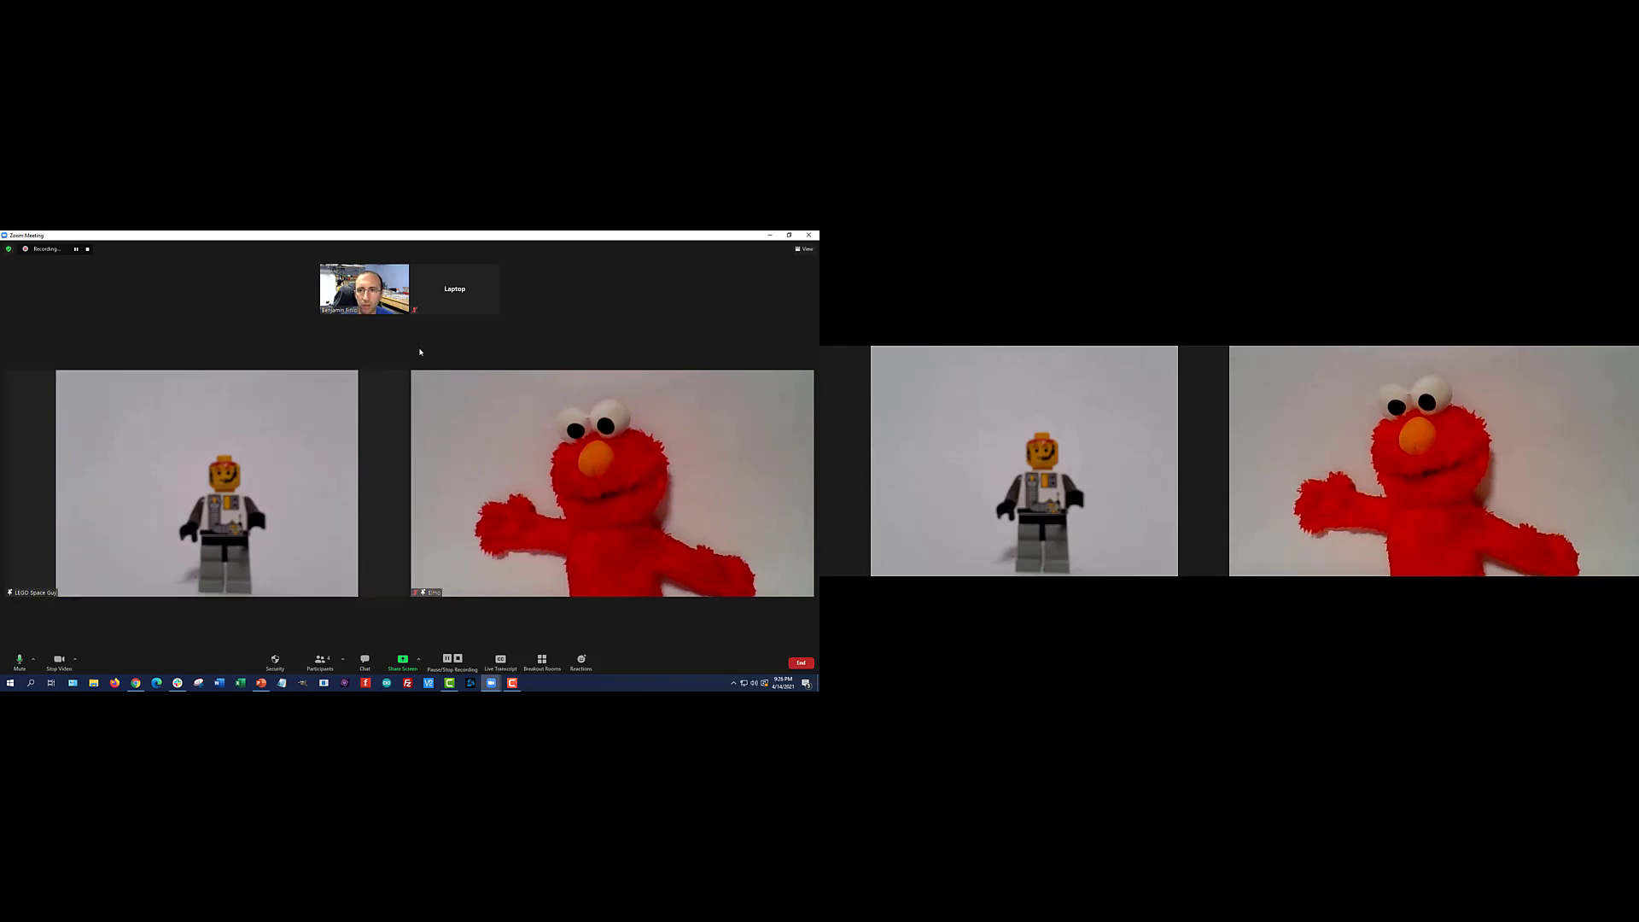
# Step: Remove Elmo's and LEGO Space Guy's spotlights and switch to the gallery grid
pyautogui.rightClick(490, 443)
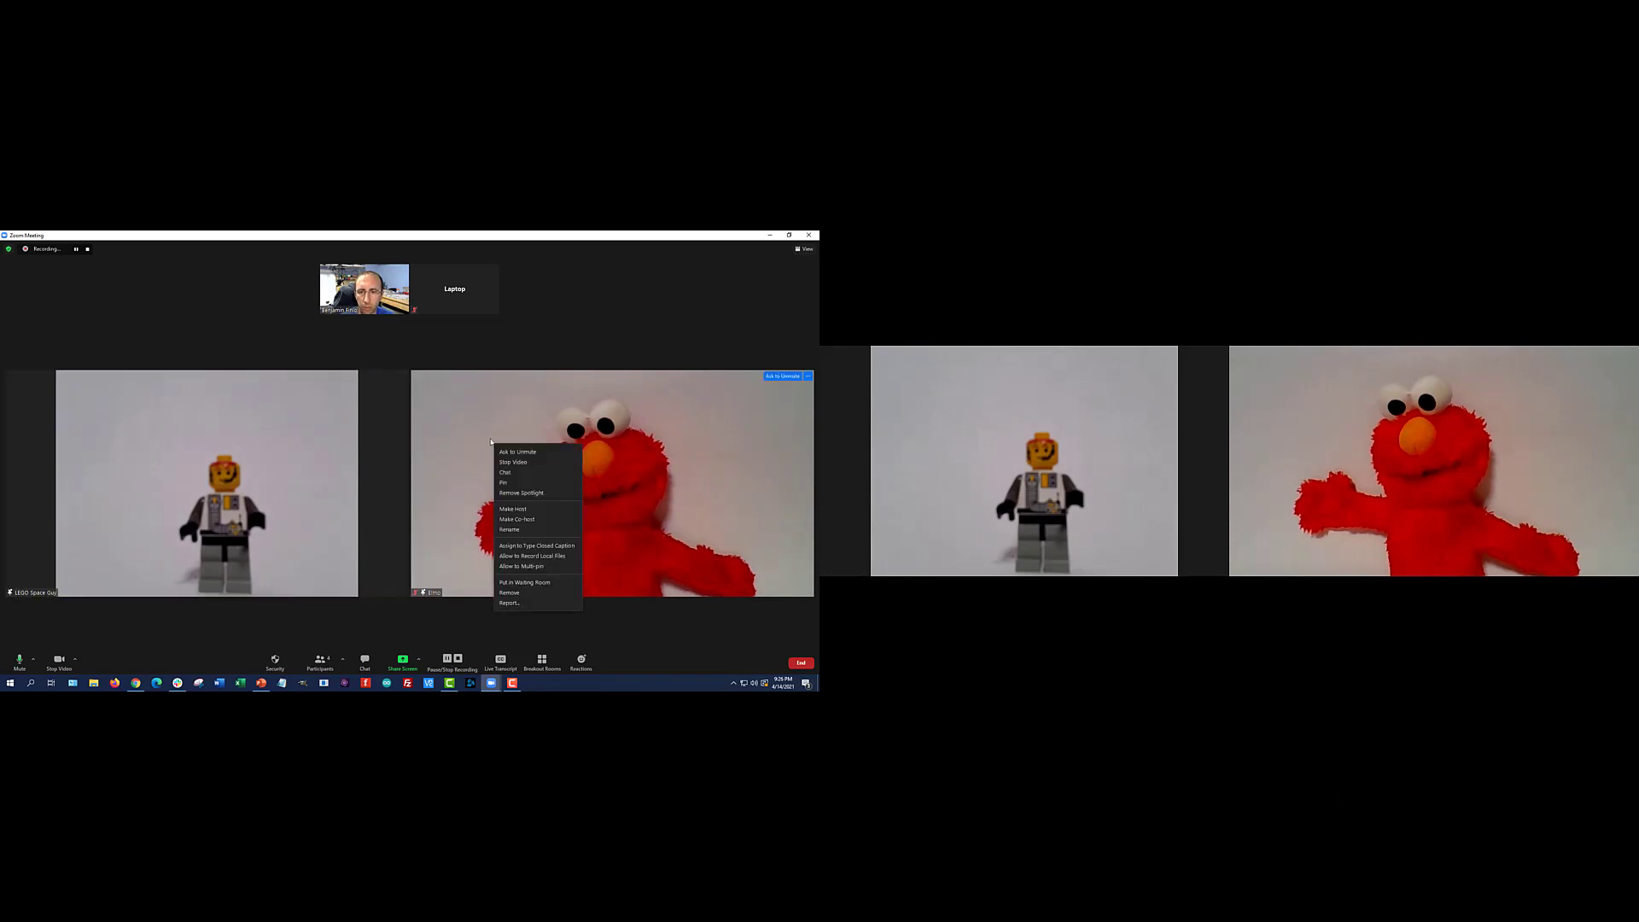
pyautogui.click(522, 493)
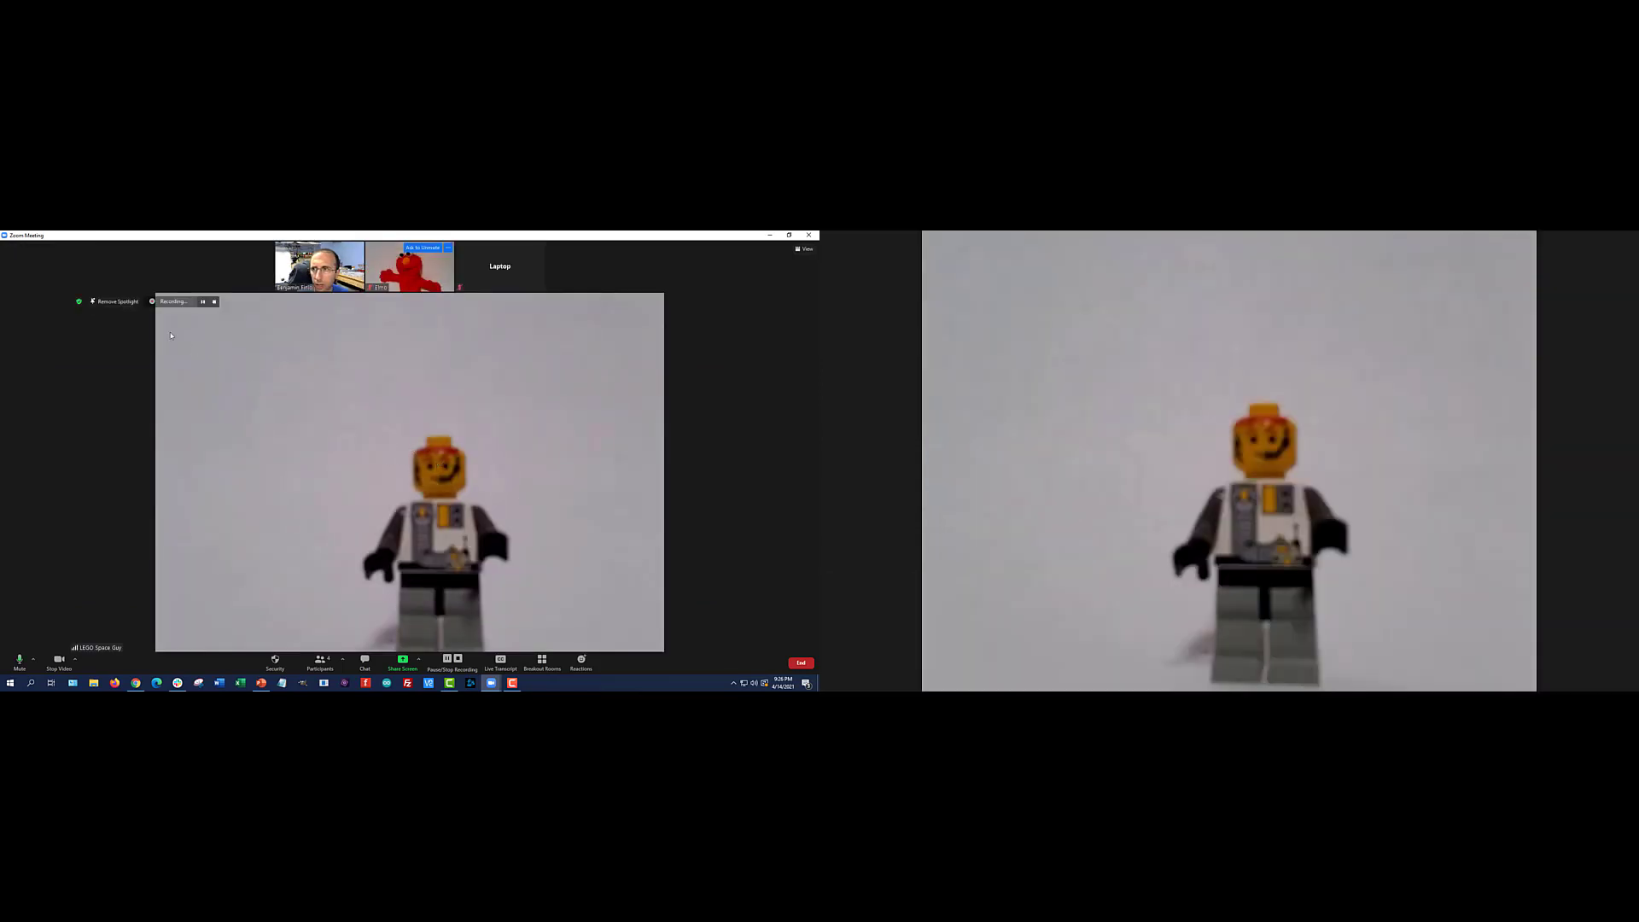
pyautogui.click(108, 303)
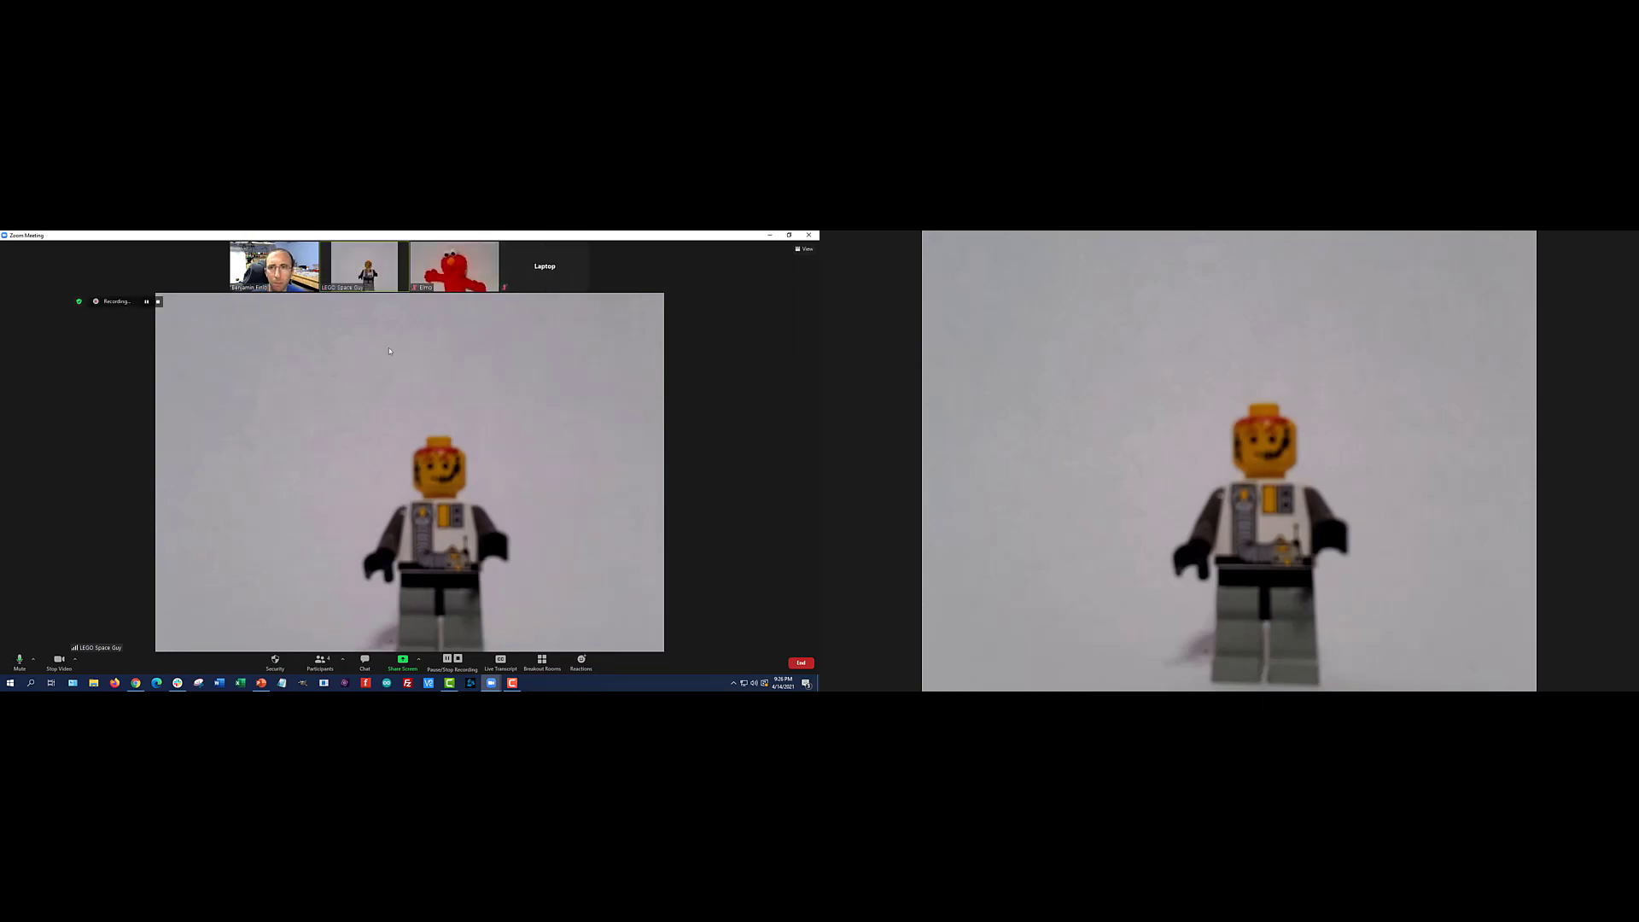
pyautogui.click(804, 248)
pyautogui.click(781, 274)
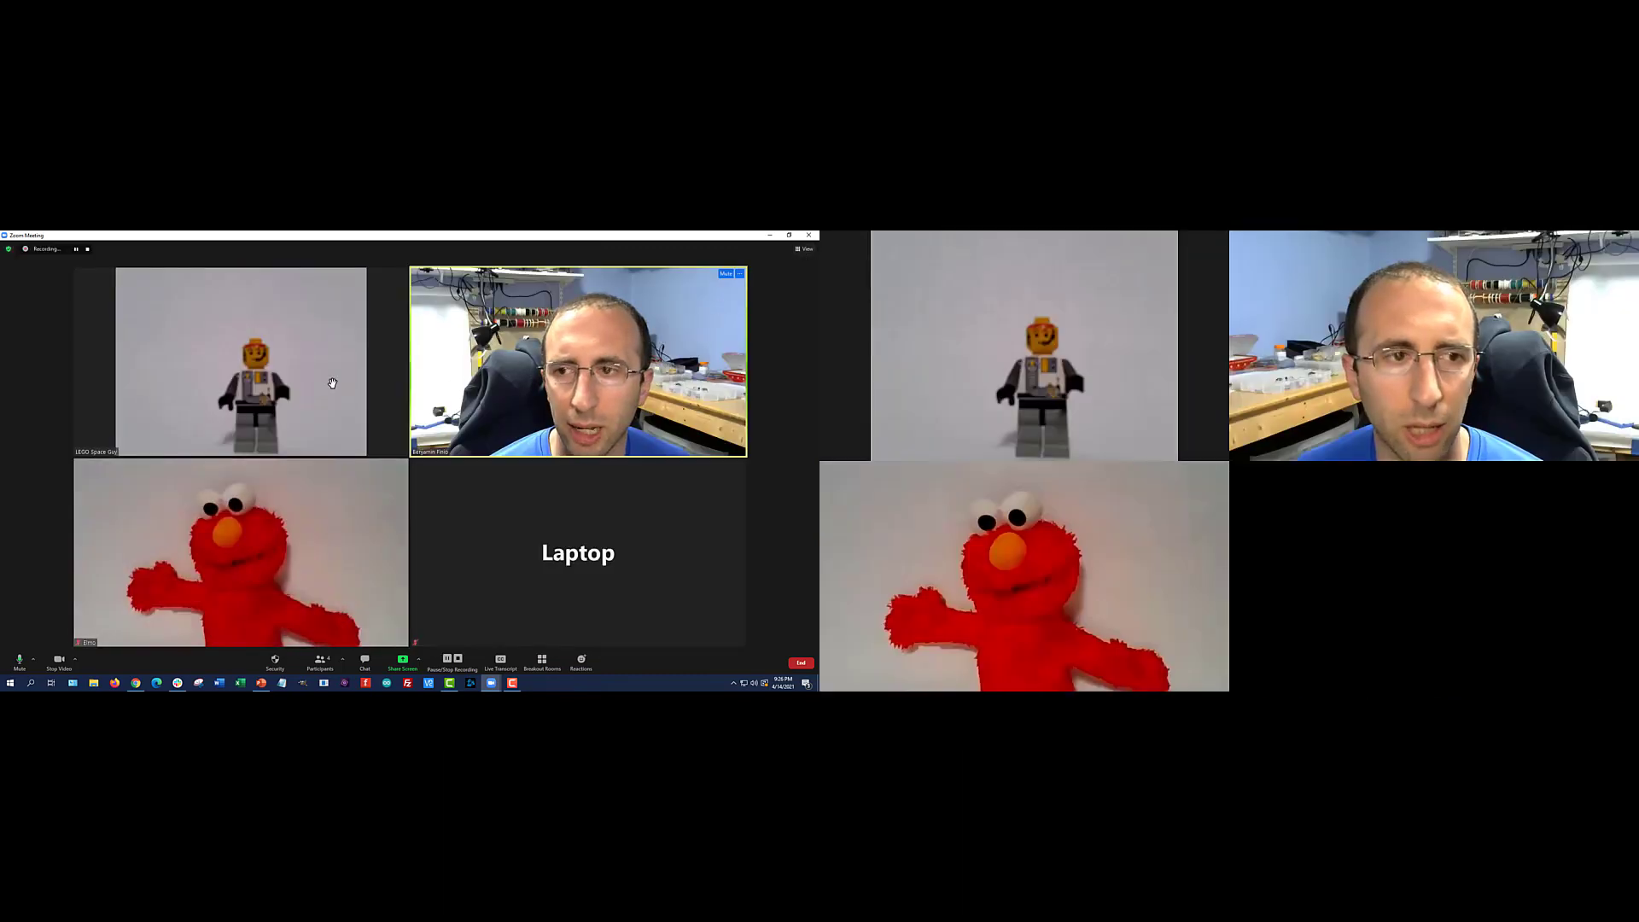
# Step: Pin LEGO Space Guy, then spotlight Elmo for everyone and add your own video as a second spotlight
pyautogui.rightClick(285, 346)
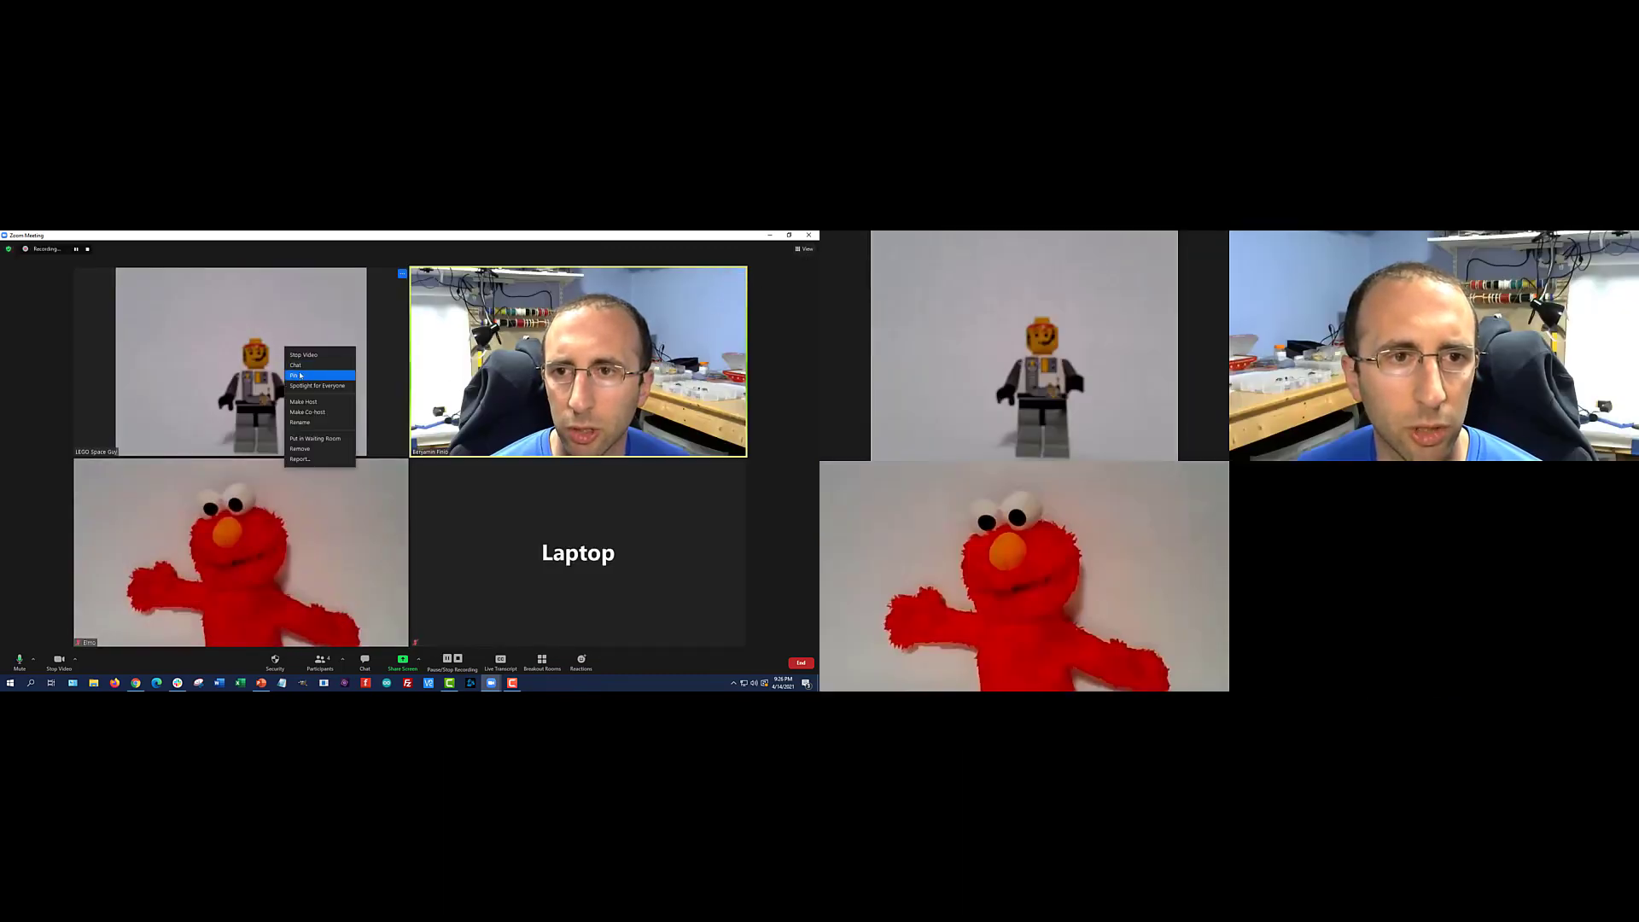
pyautogui.click(301, 377)
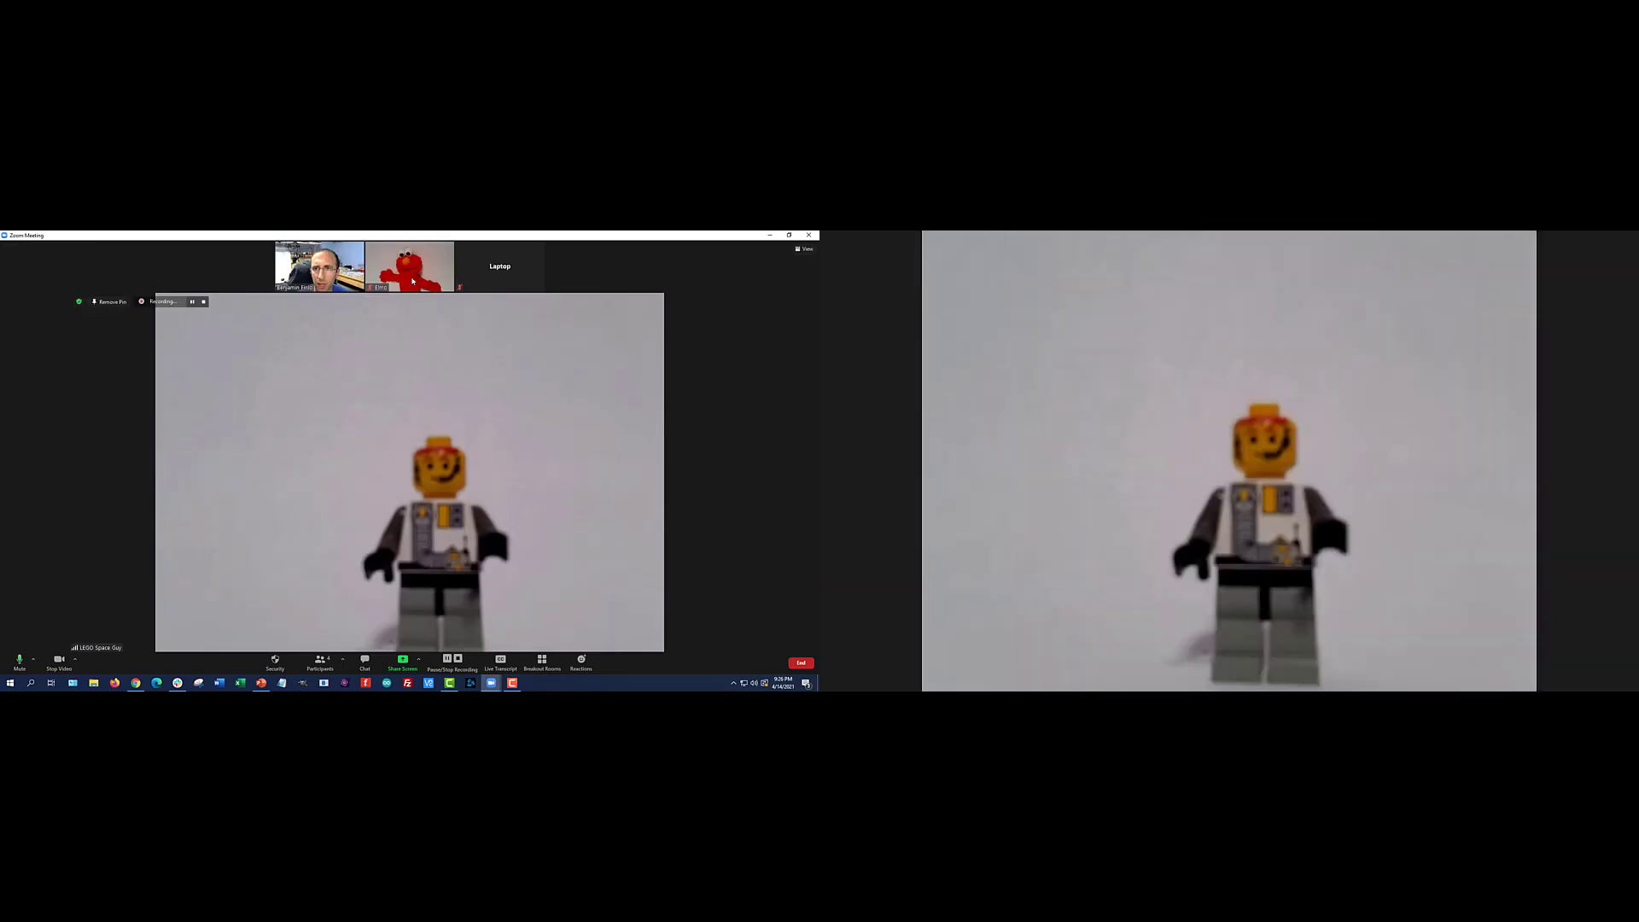
pyautogui.rightClick(409, 274)
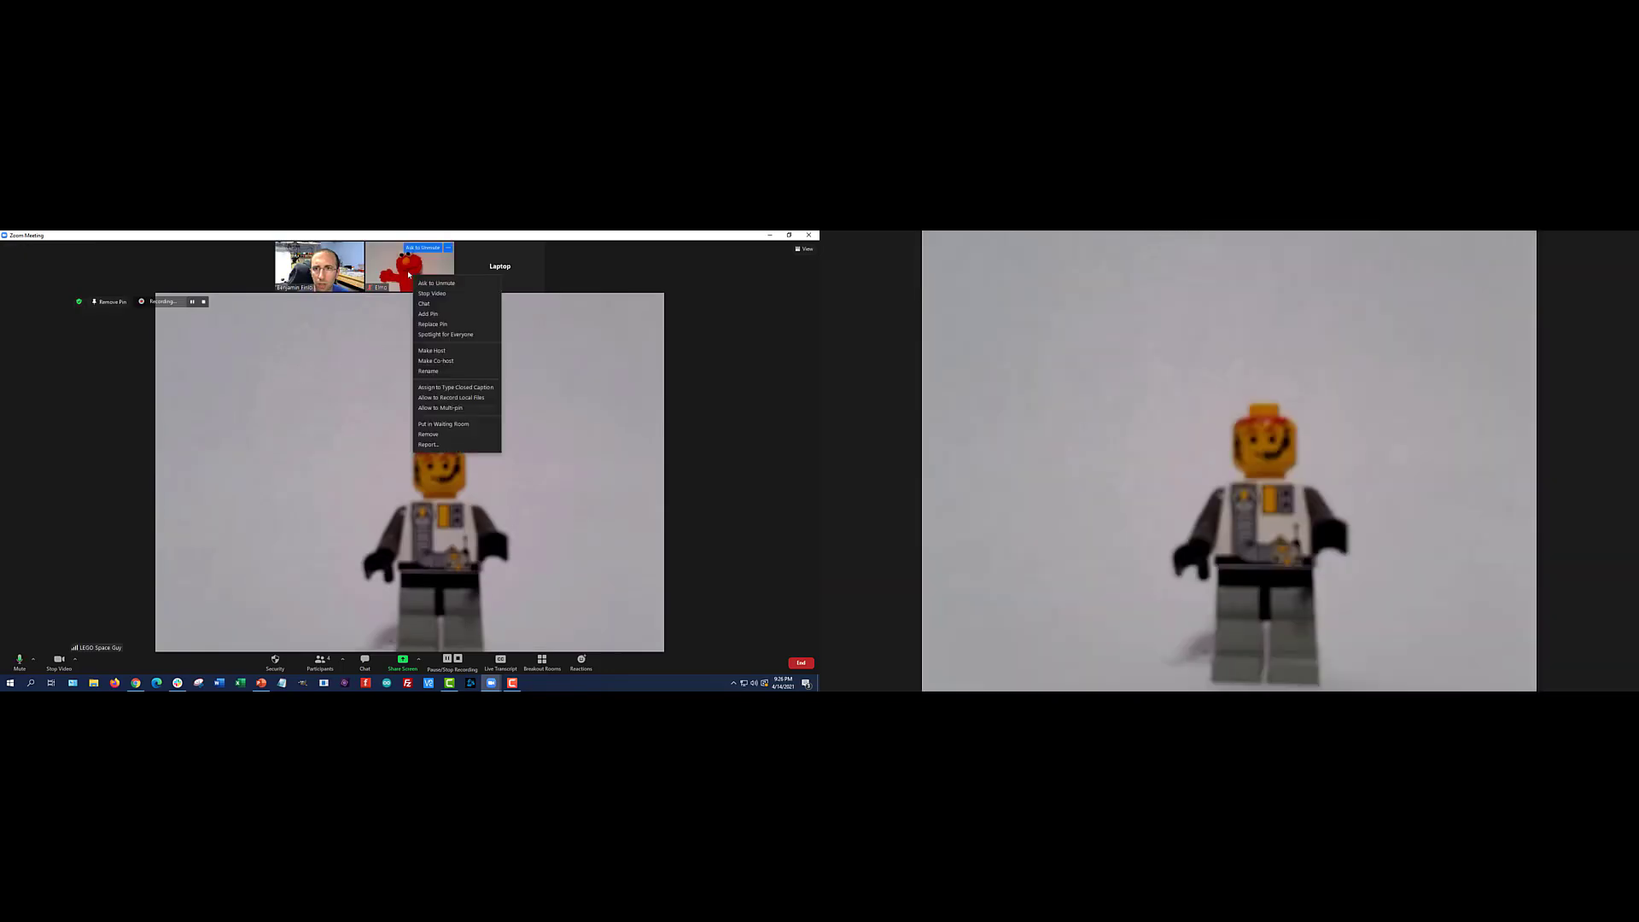
pyautogui.click(435, 333)
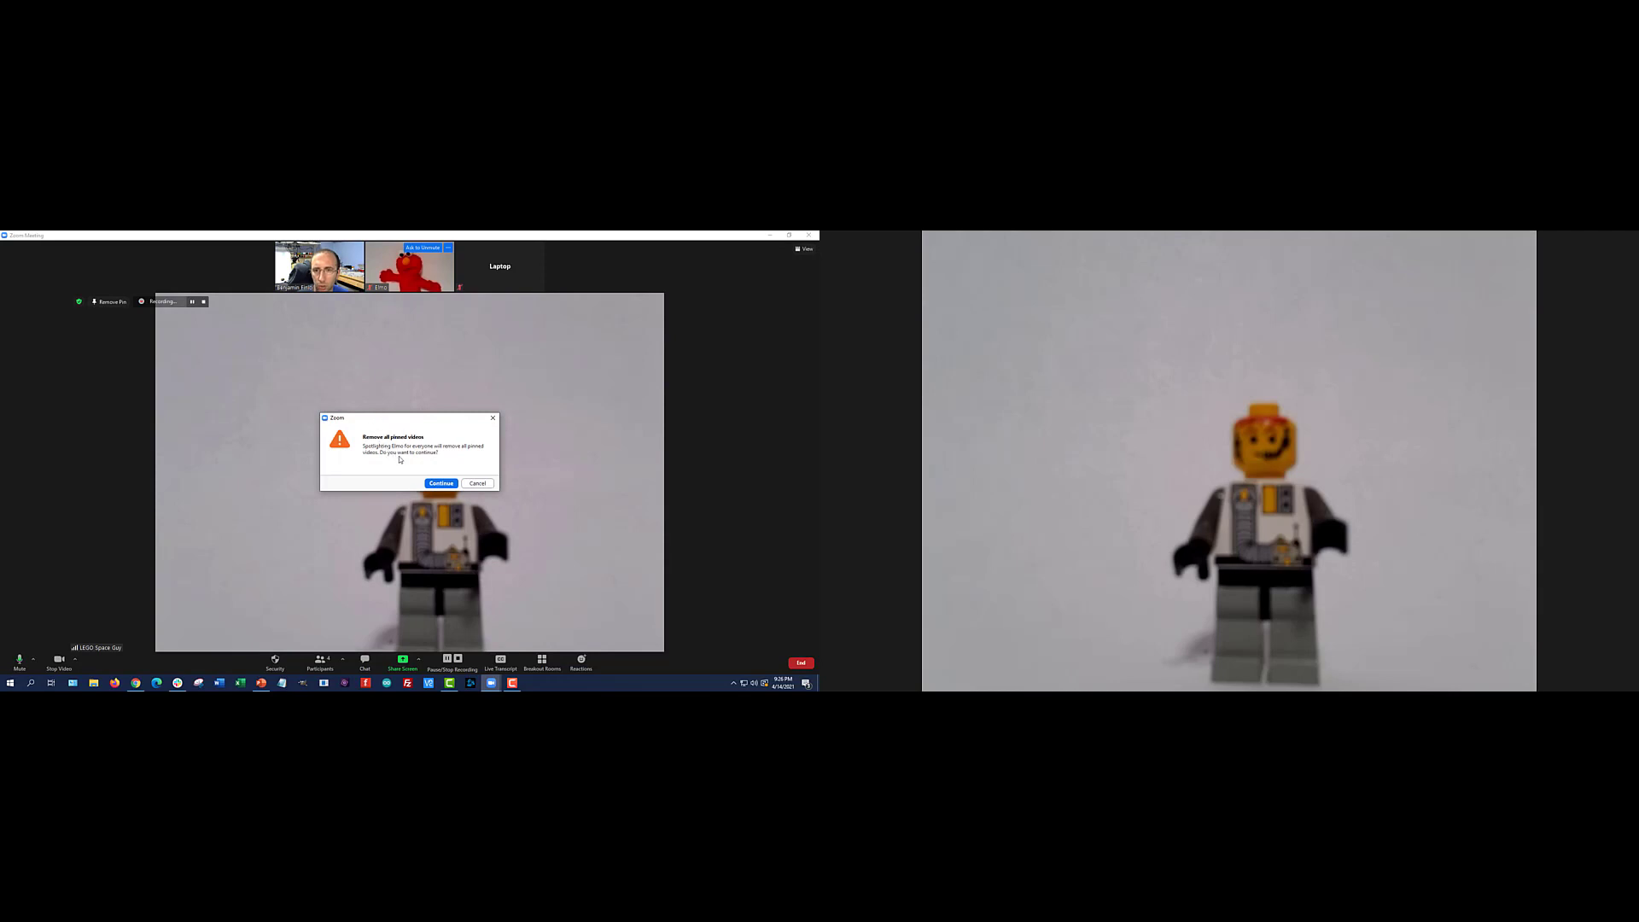
pyautogui.click(435, 484)
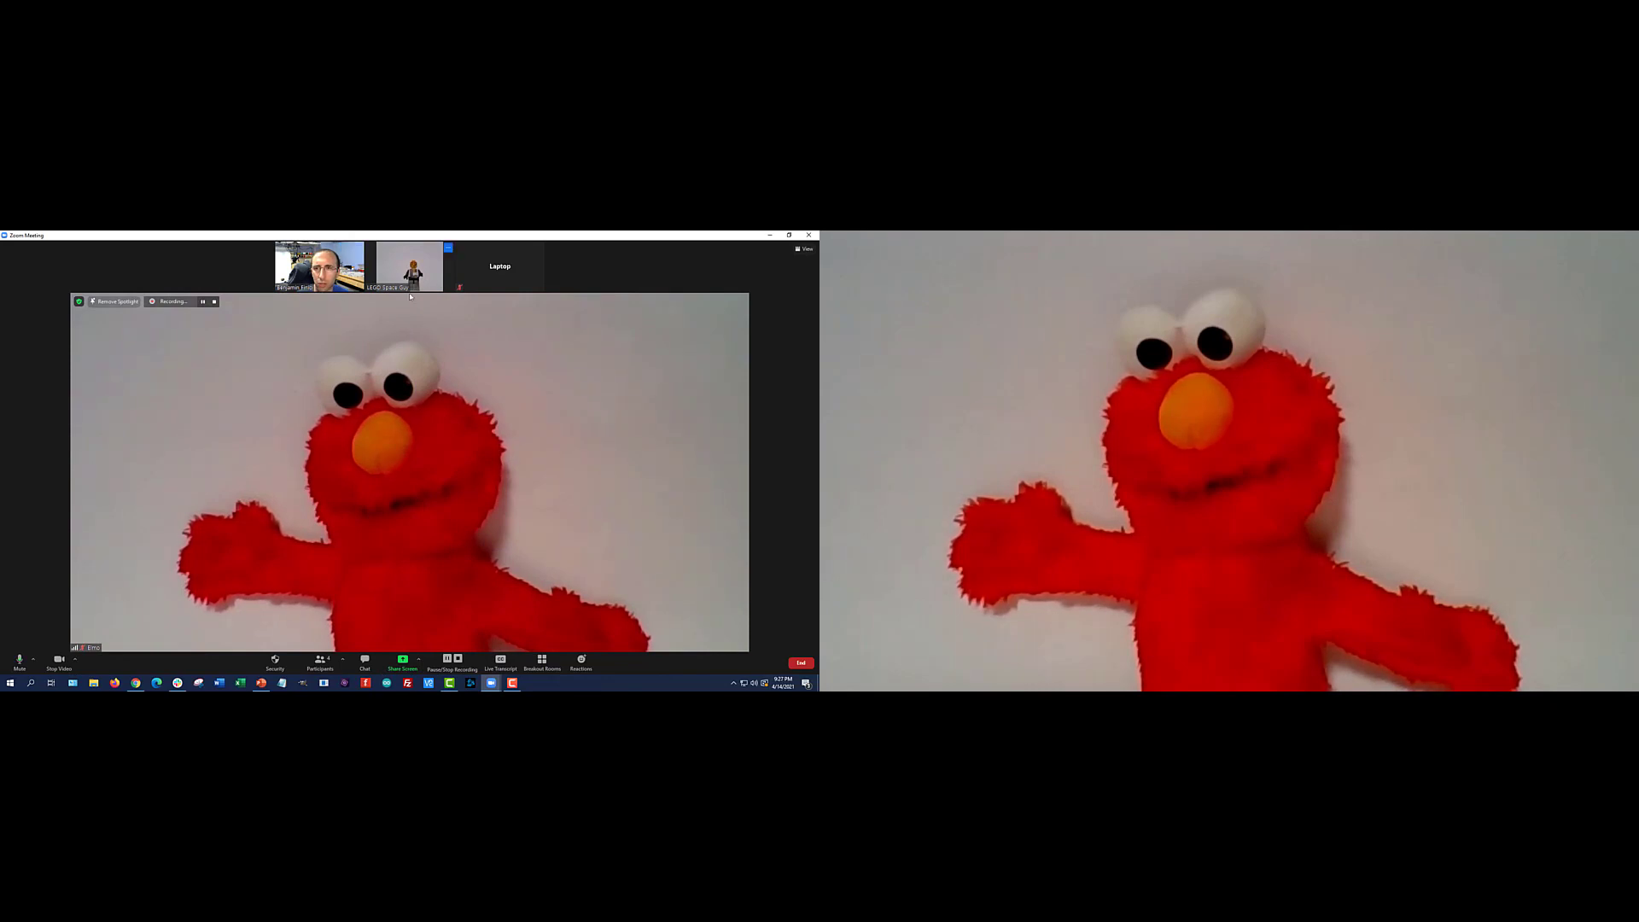
pyautogui.rightClick(318, 279)
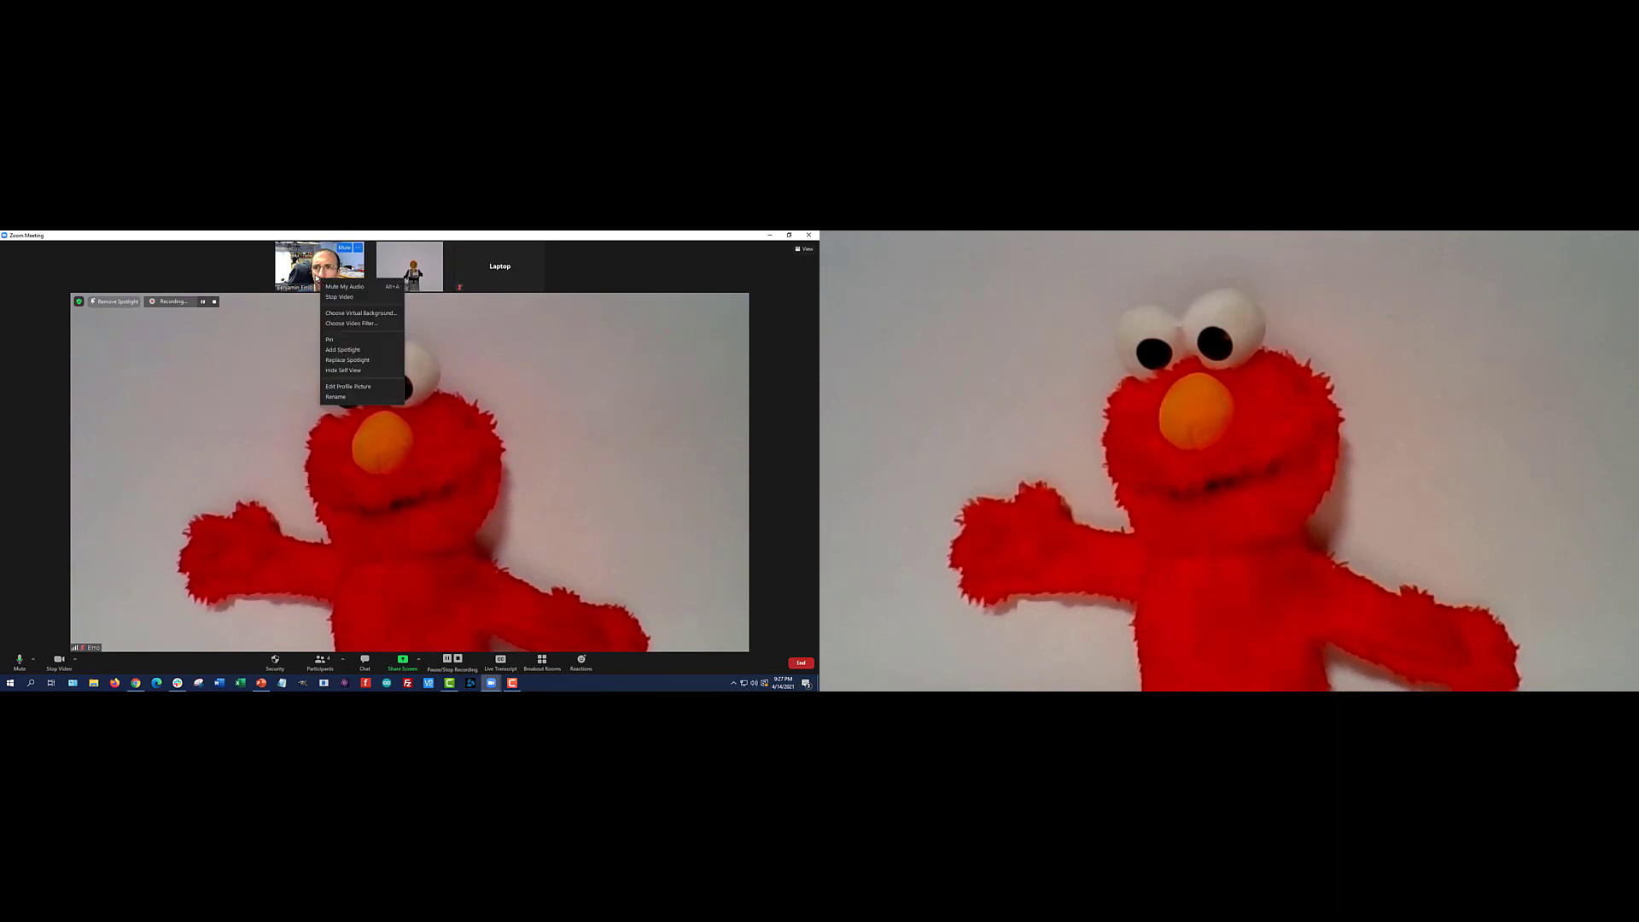
pyautogui.click(359, 350)
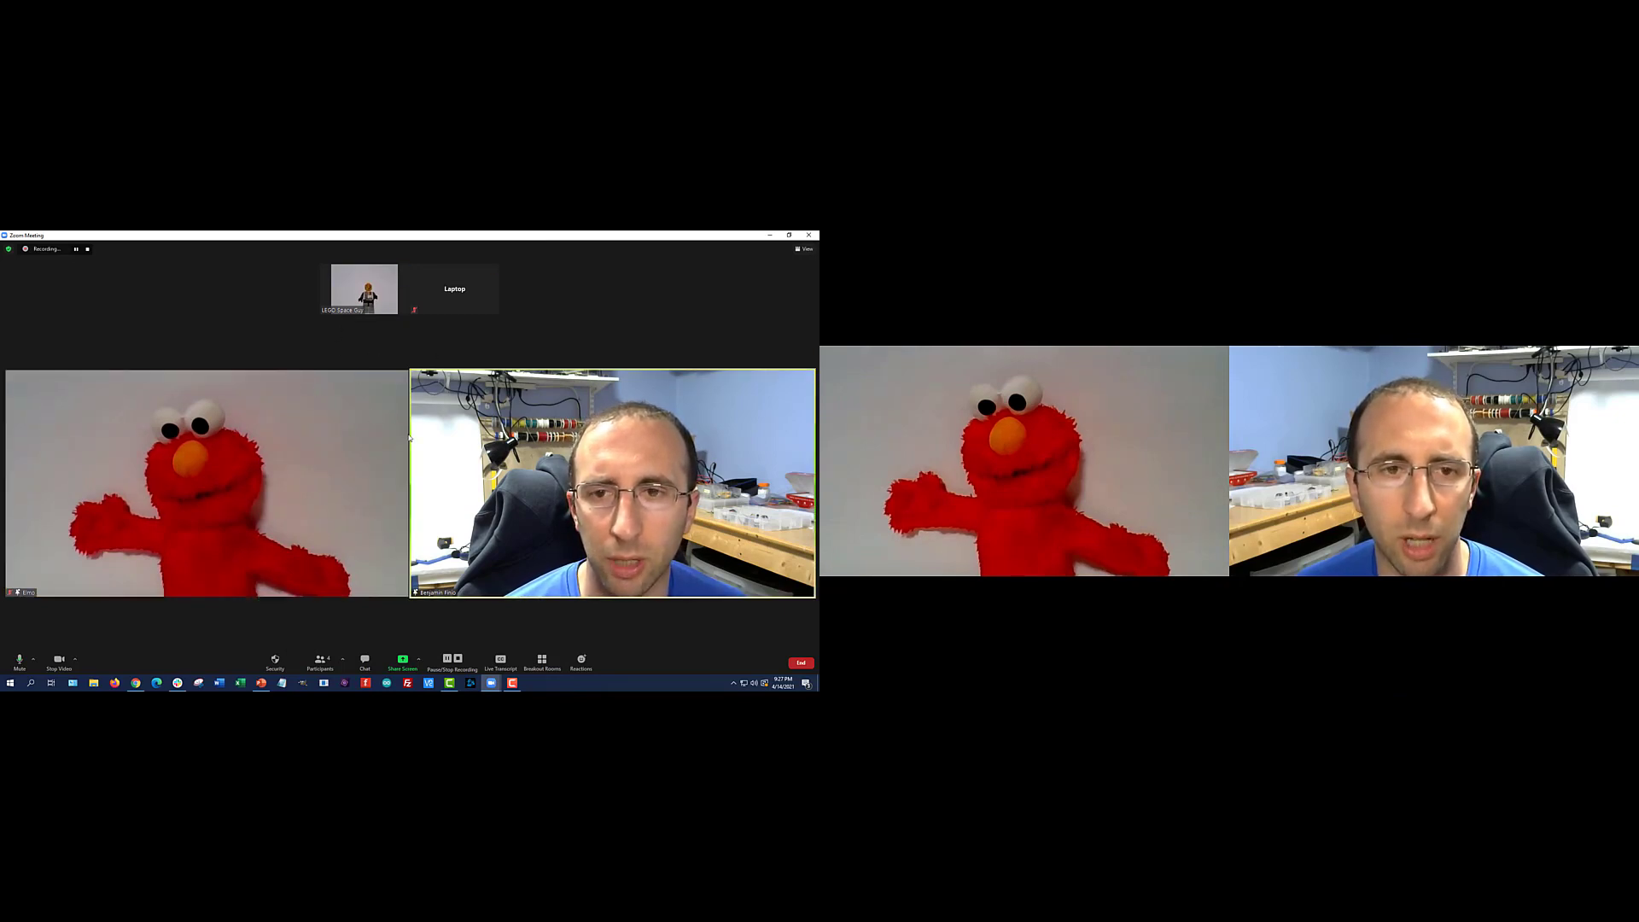
# Step: Remove all spotlights from the View menu and switch back to Gallery View
pyautogui.click(802, 250)
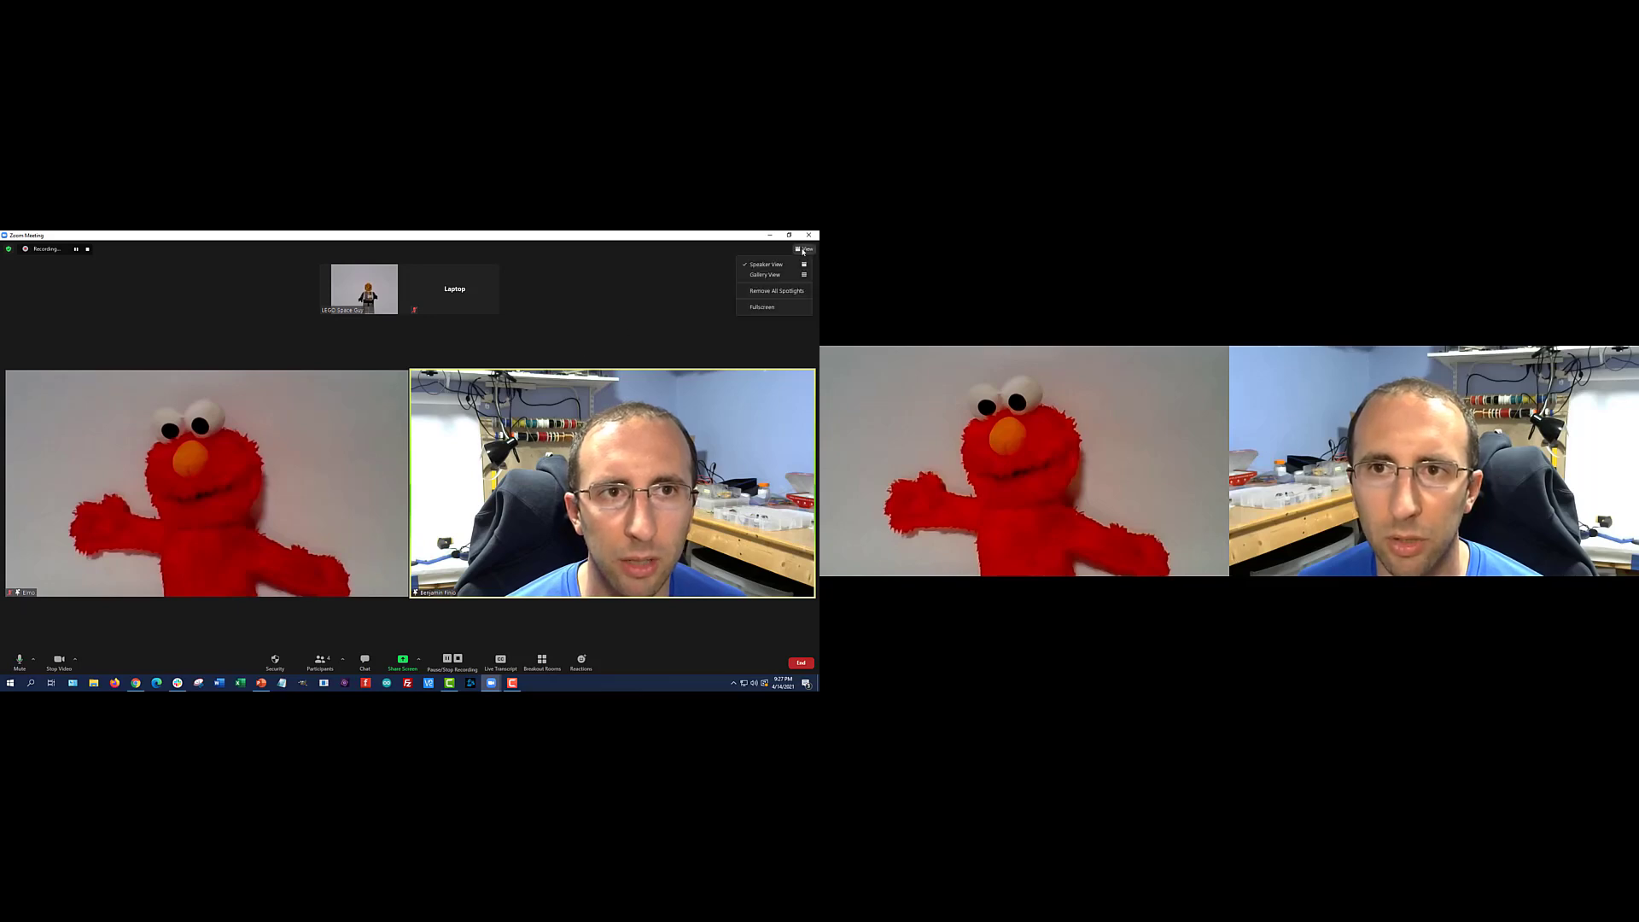
pyautogui.click(776, 291)
pyautogui.click(803, 249)
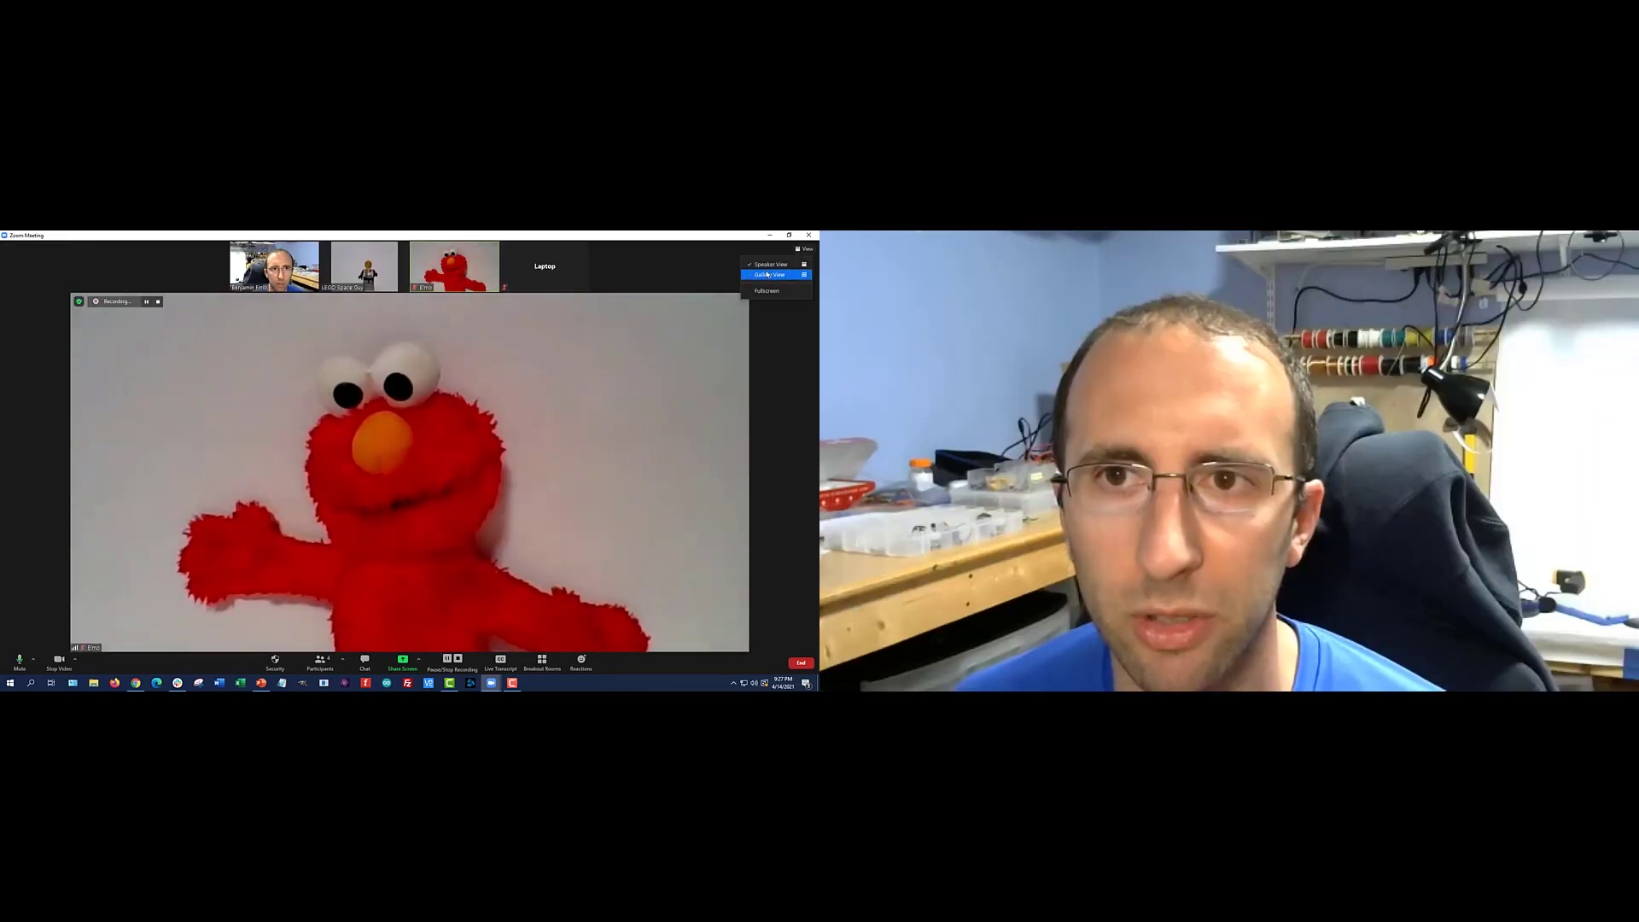
pyautogui.click(777, 272)
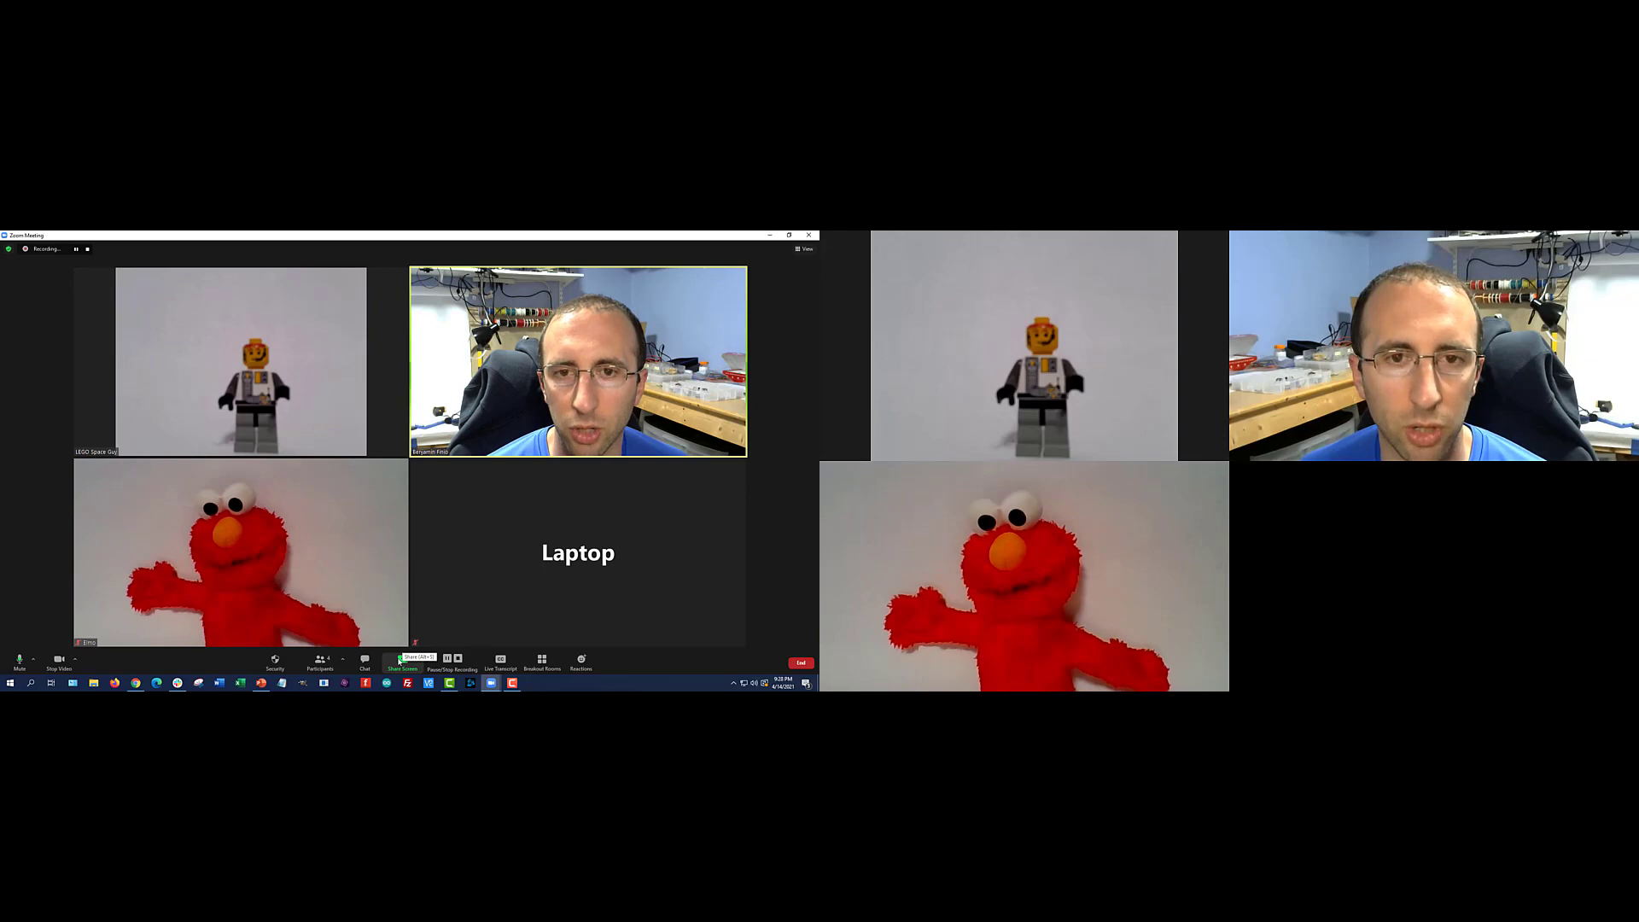
# Step: Share the 'Presentation1 - PowerPoint' window with the meeting
pyautogui.click(399, 661)
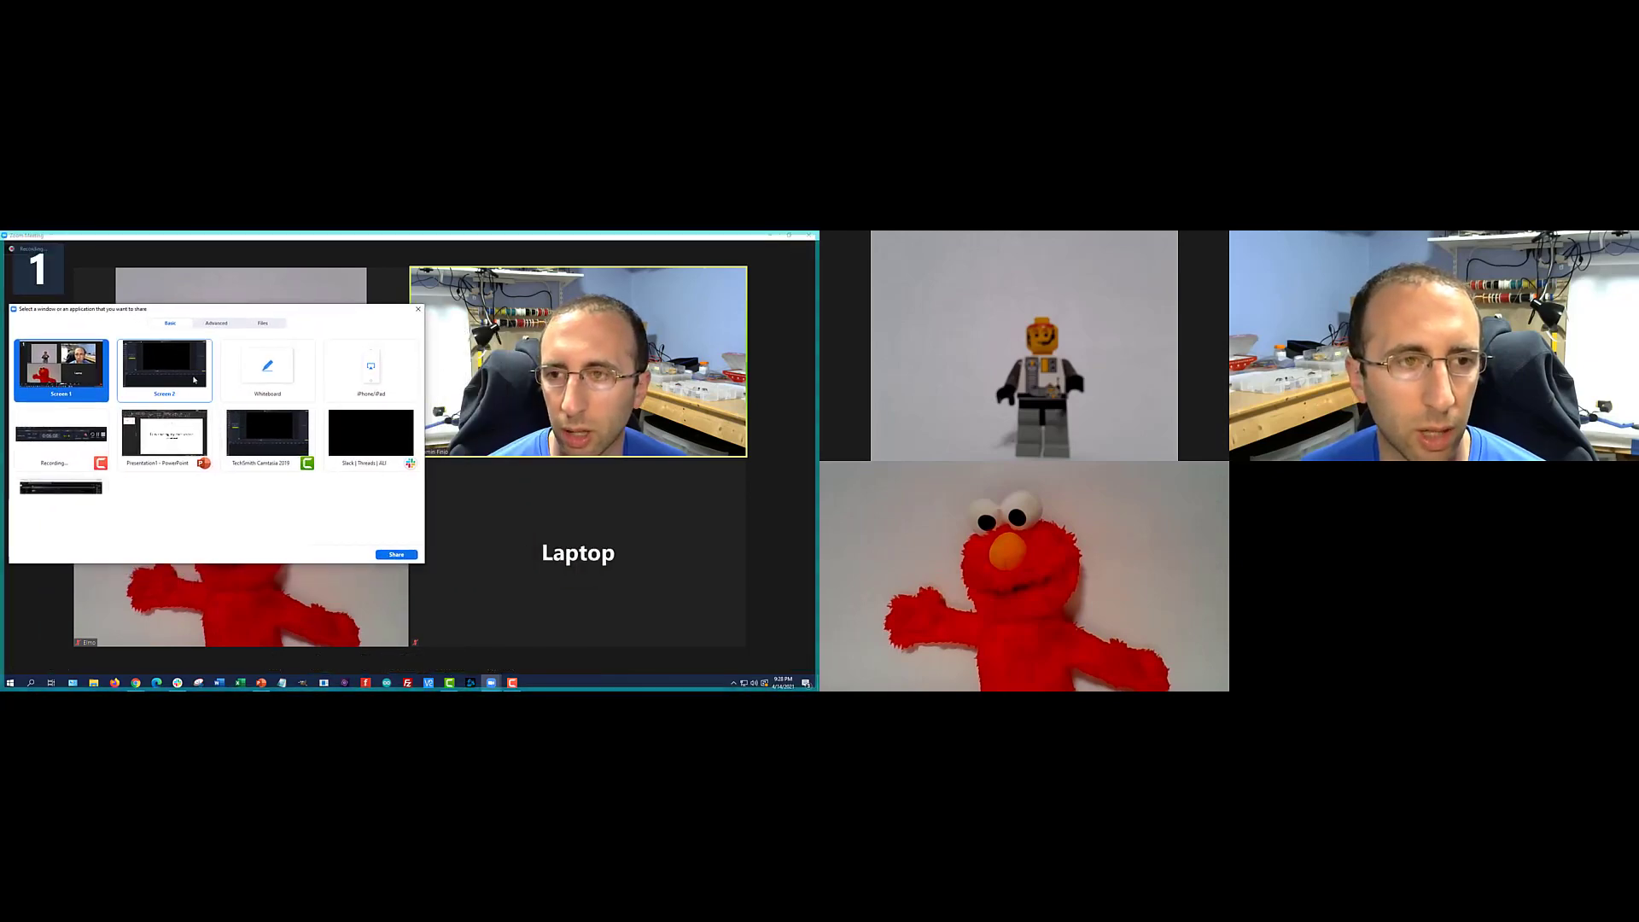
pyautogui.click(149, 435)
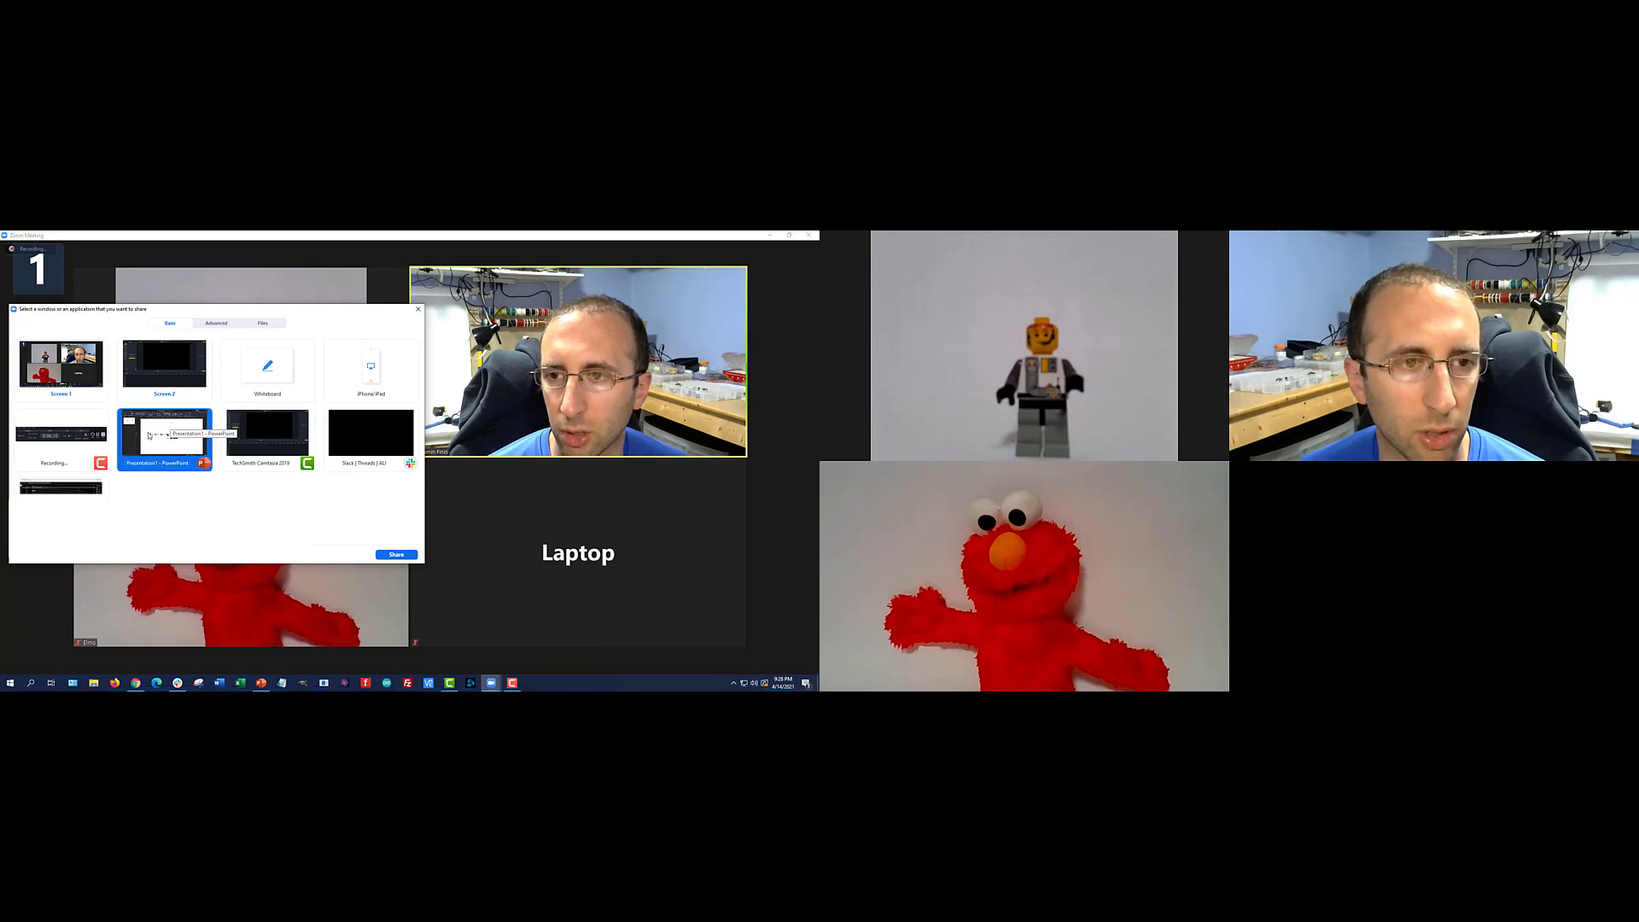
pyautogui.click(395, 555)
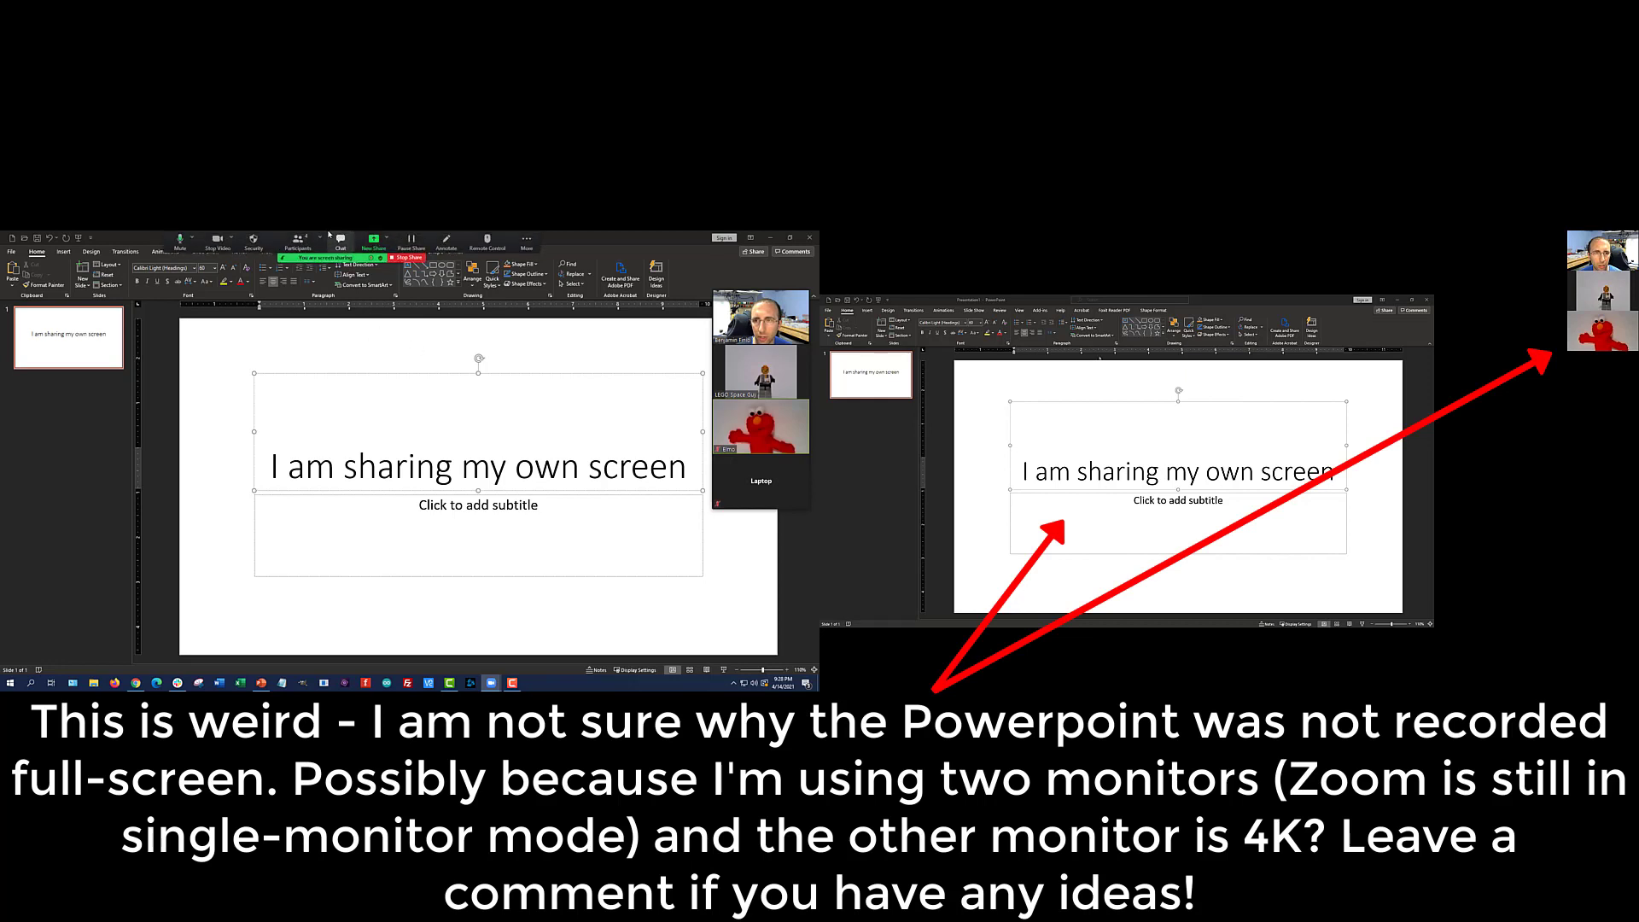
# Step: Move the sharing controls to the top and the video panel over the slide's left, cycling its view modes
pyautogui.moveTo(350, 247)
pyautogui.moveTo(292, 305); pyautogui.dragTo(275, 235)
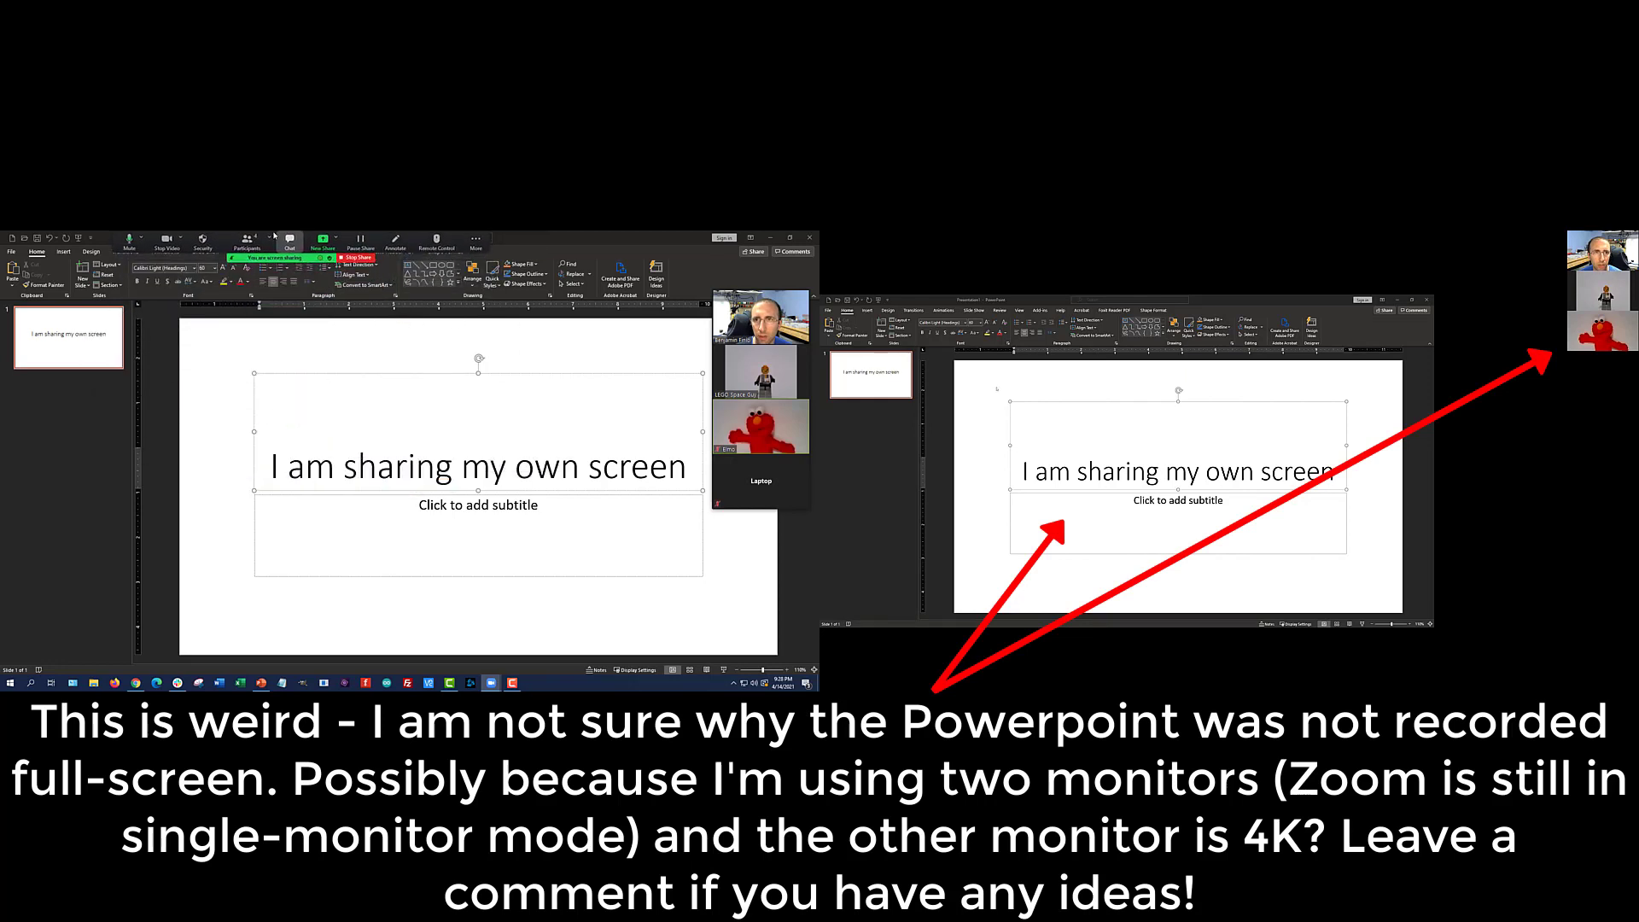
pyautogui.moveTo(746, 295); pyautogui.dragTo(150, 309)
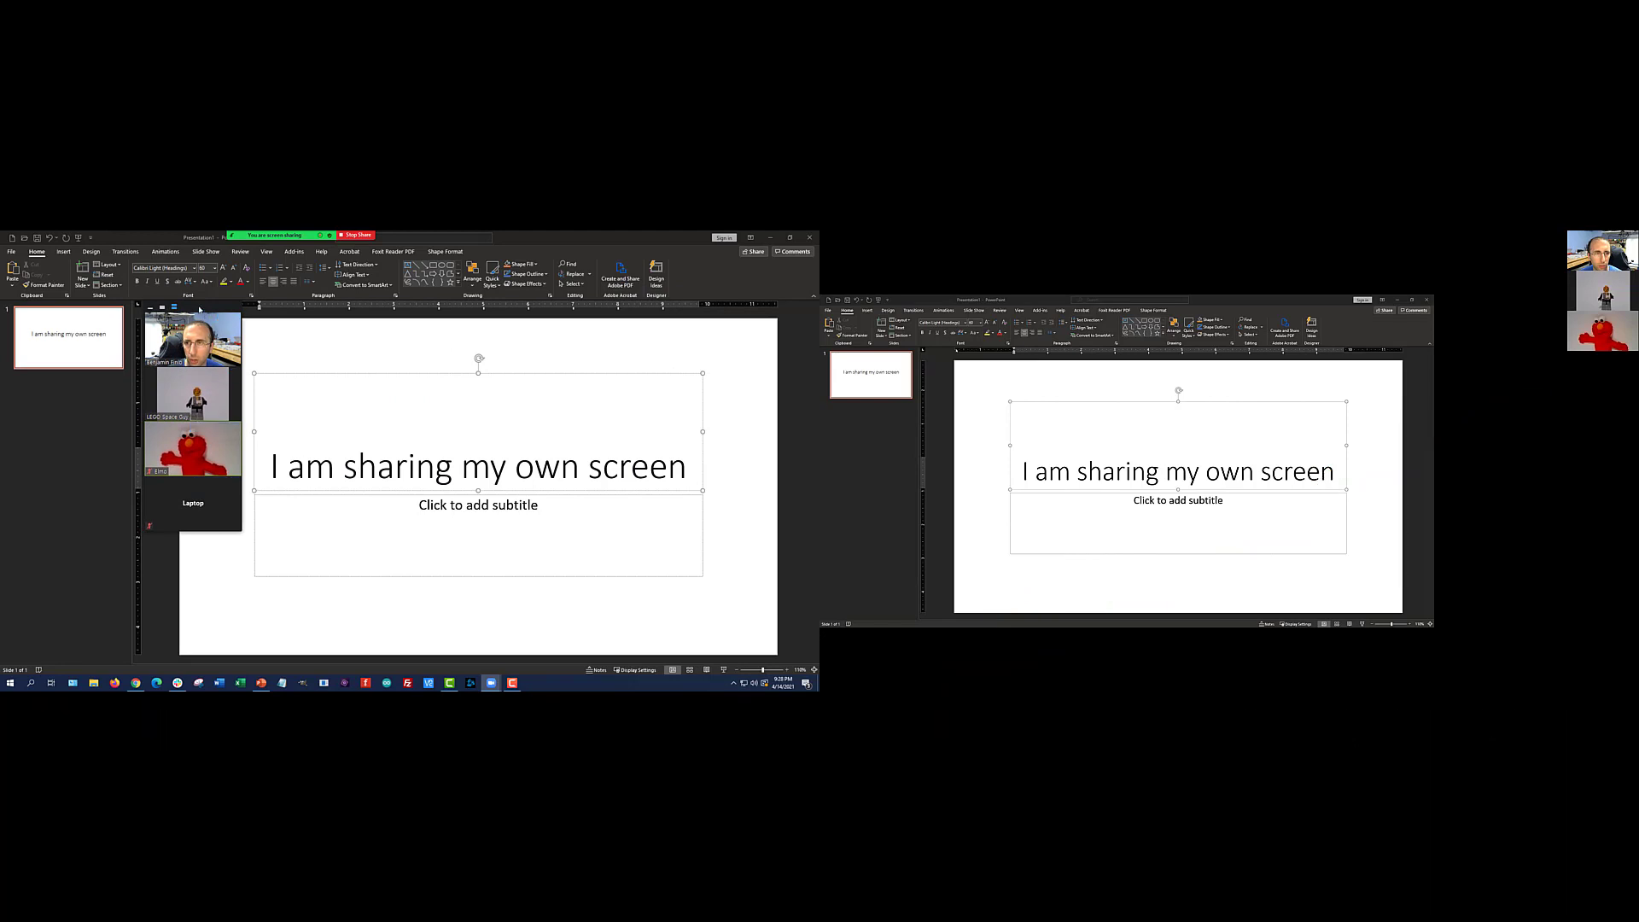
pyautogui.moveTo(149, 309); pyautogui.dragTo(236, 325)
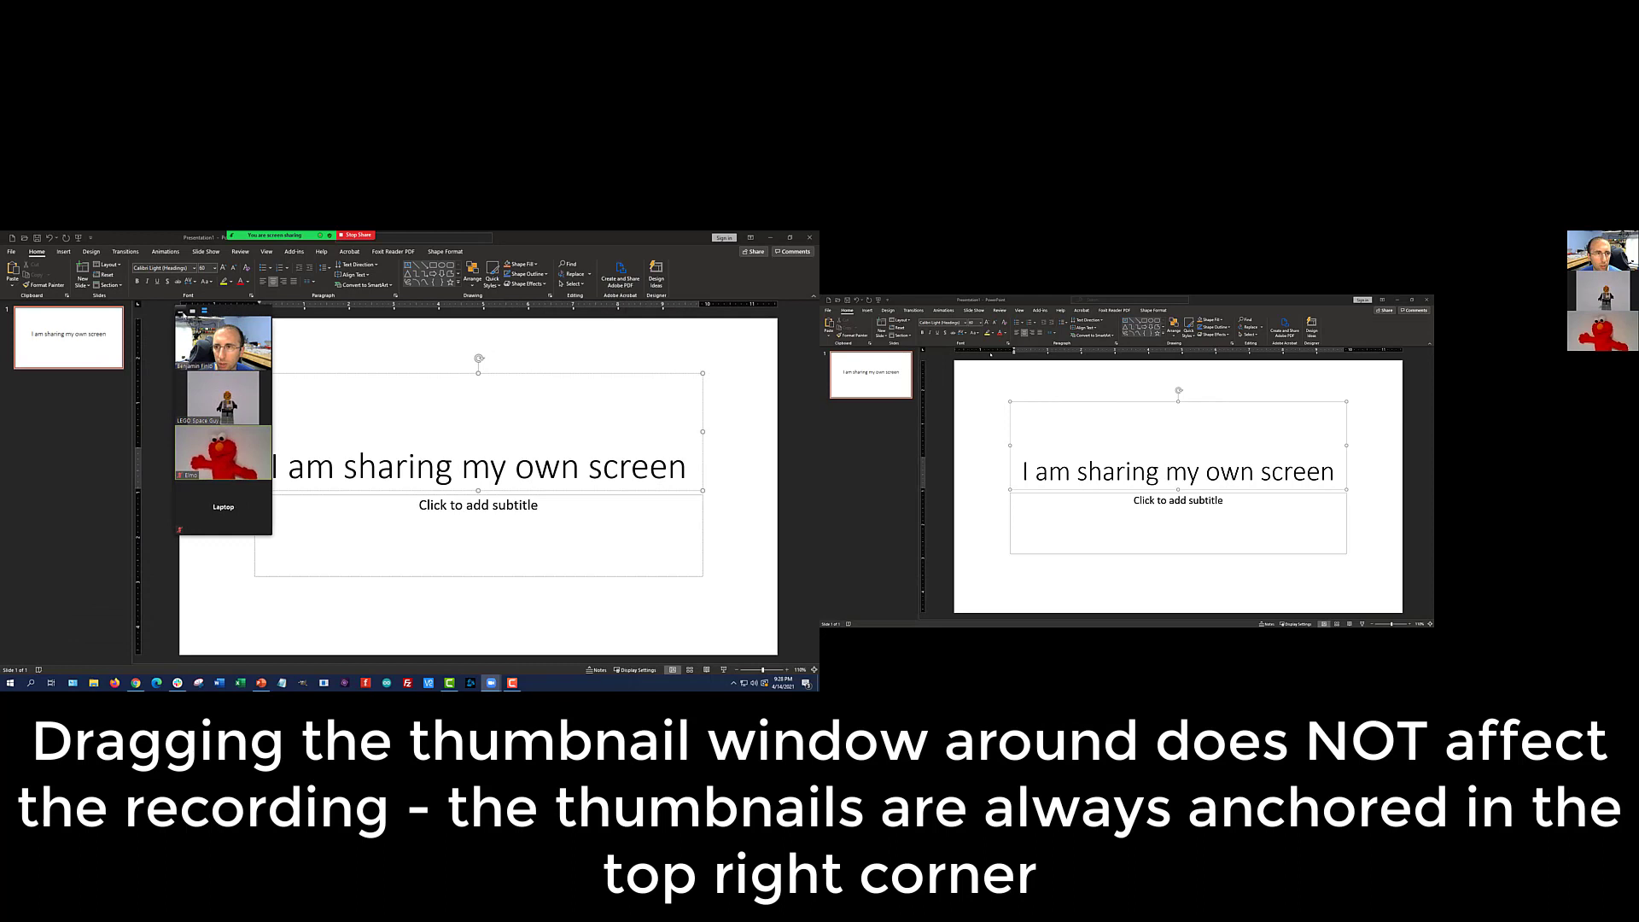
pyautogui.click(181, 311)
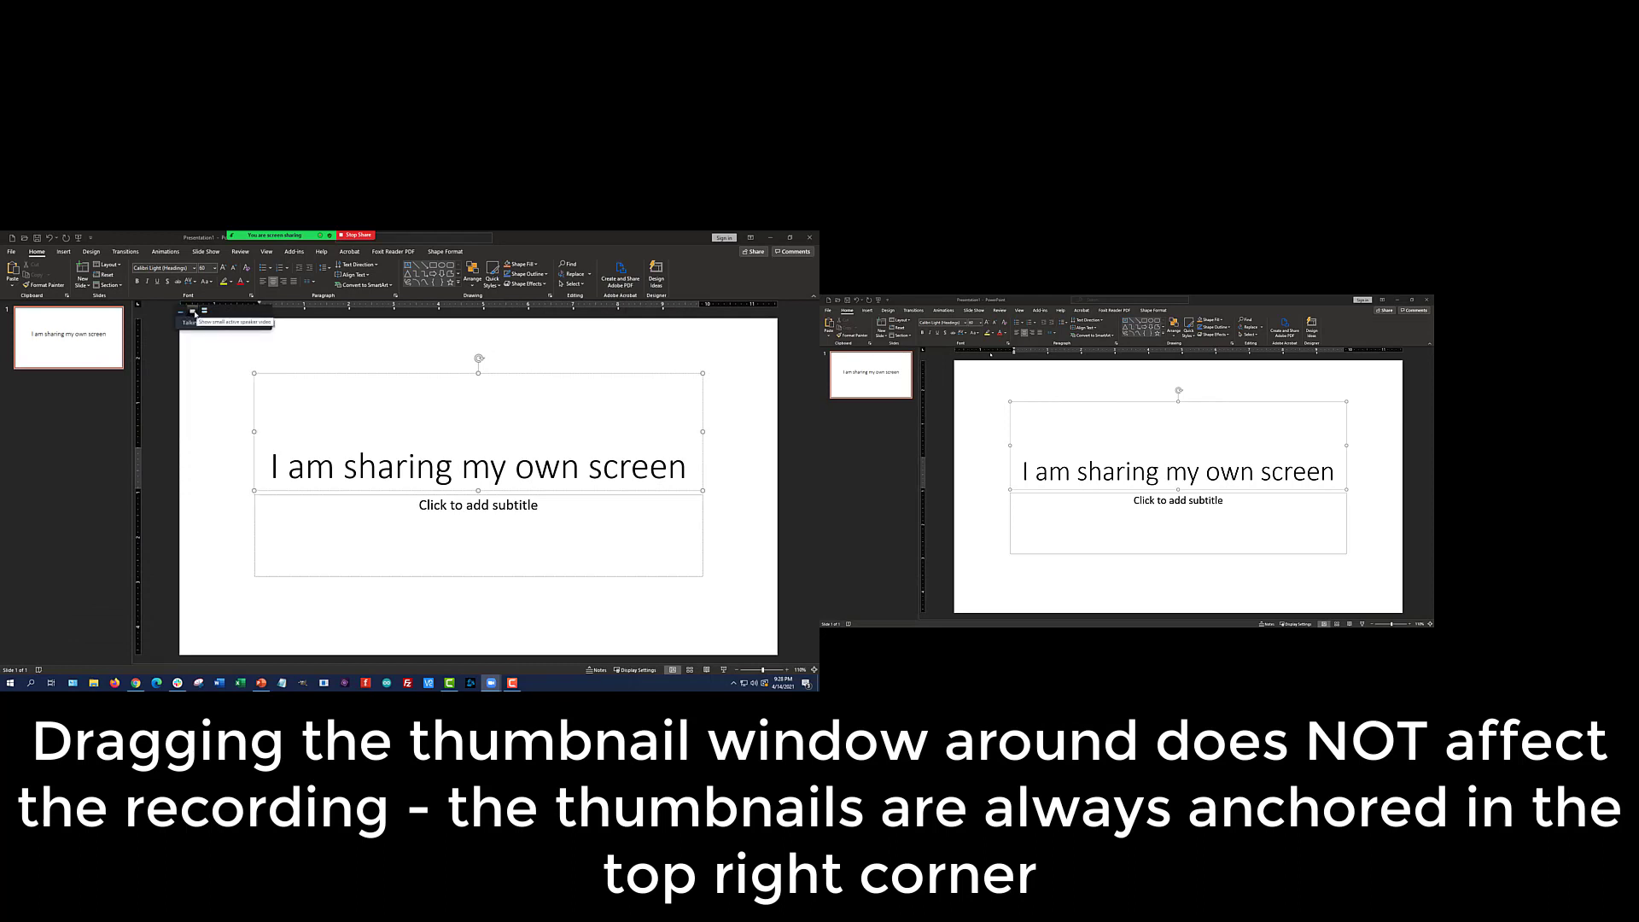
pyautogui.click(195, 313)
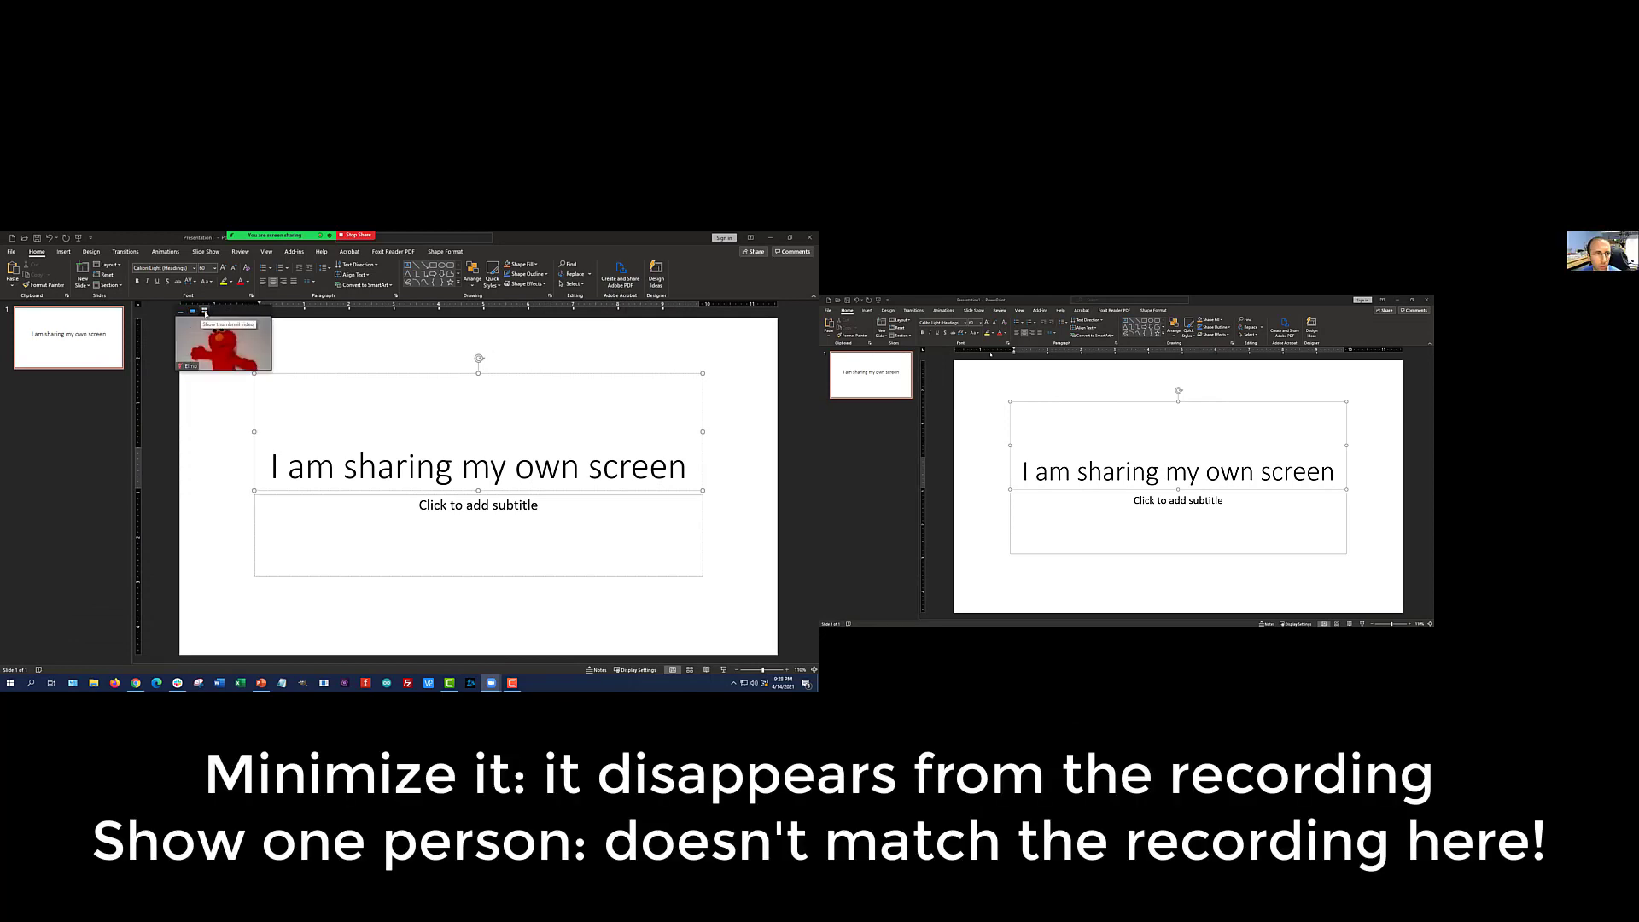
pyautogui.click(204, 313)
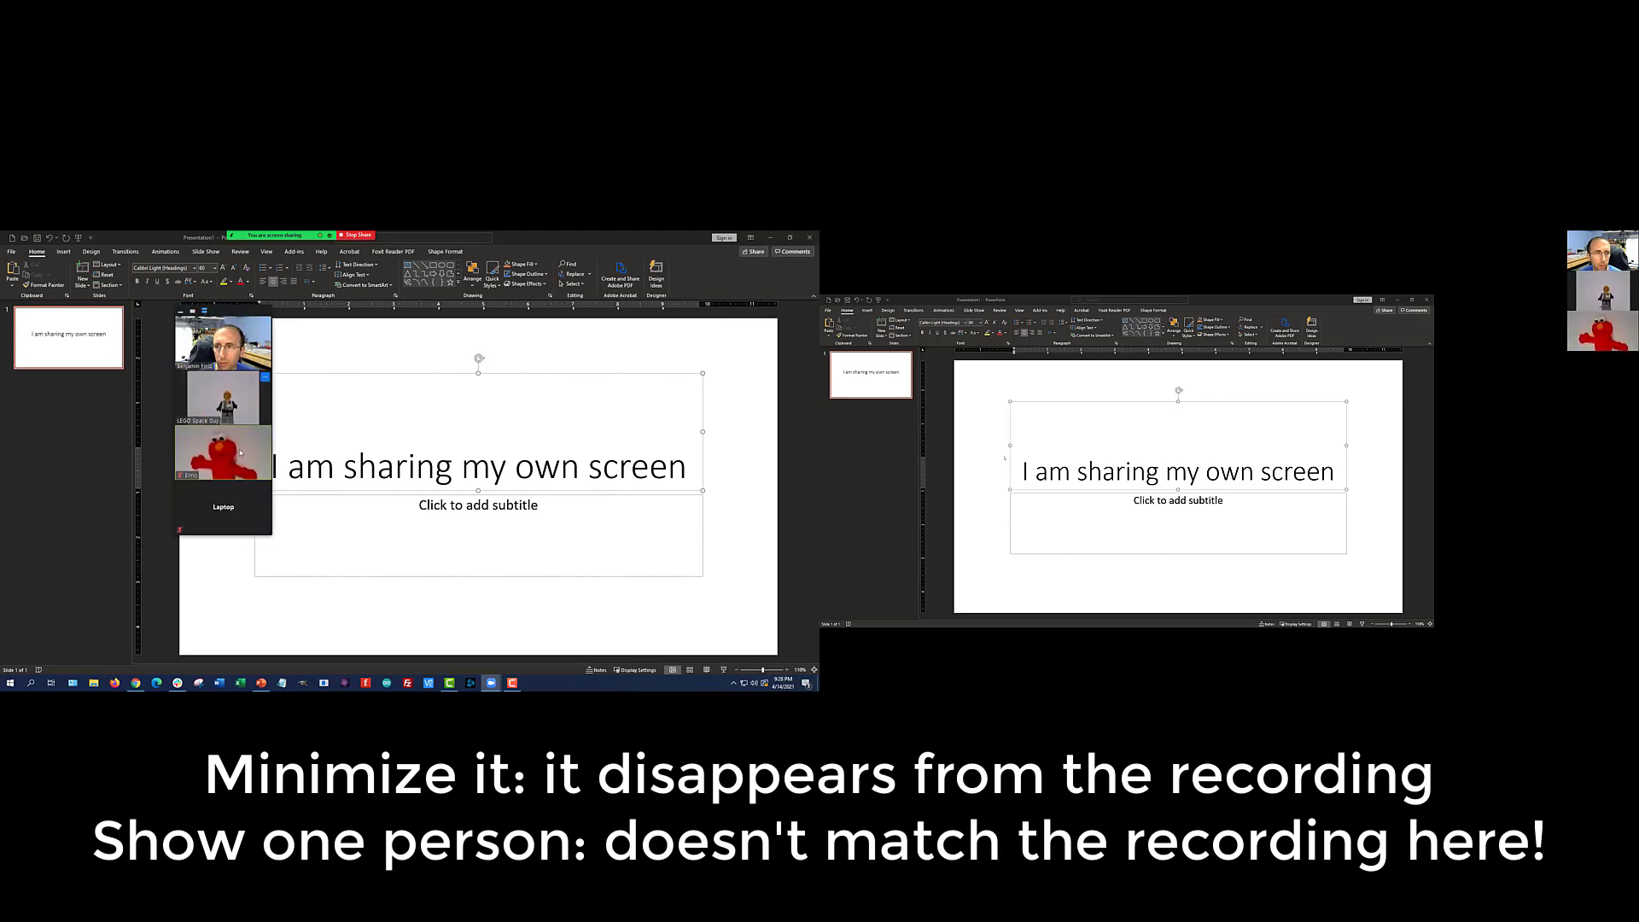
# Step: Drag the thumbnail strip to the slide's right side and toggle active speaker back to three thumbnails
pyautogui.moveTo(223, 313); pyautogui.dragTo(643, 285)
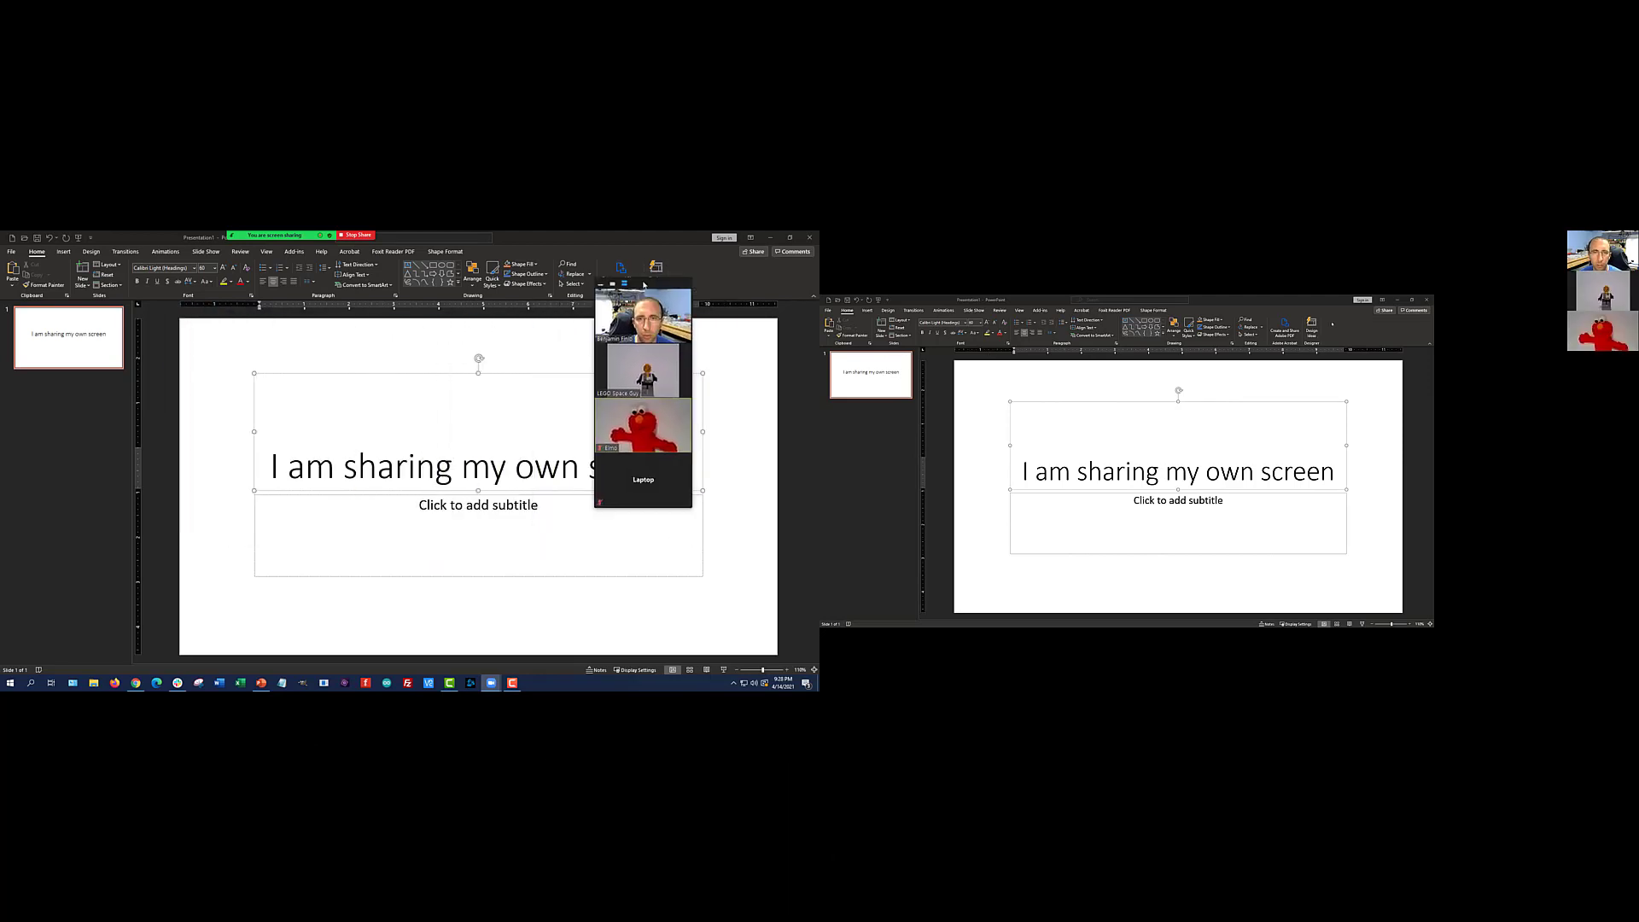
pyautogui.click(612, 284)
pyautogui.click(624, 284)
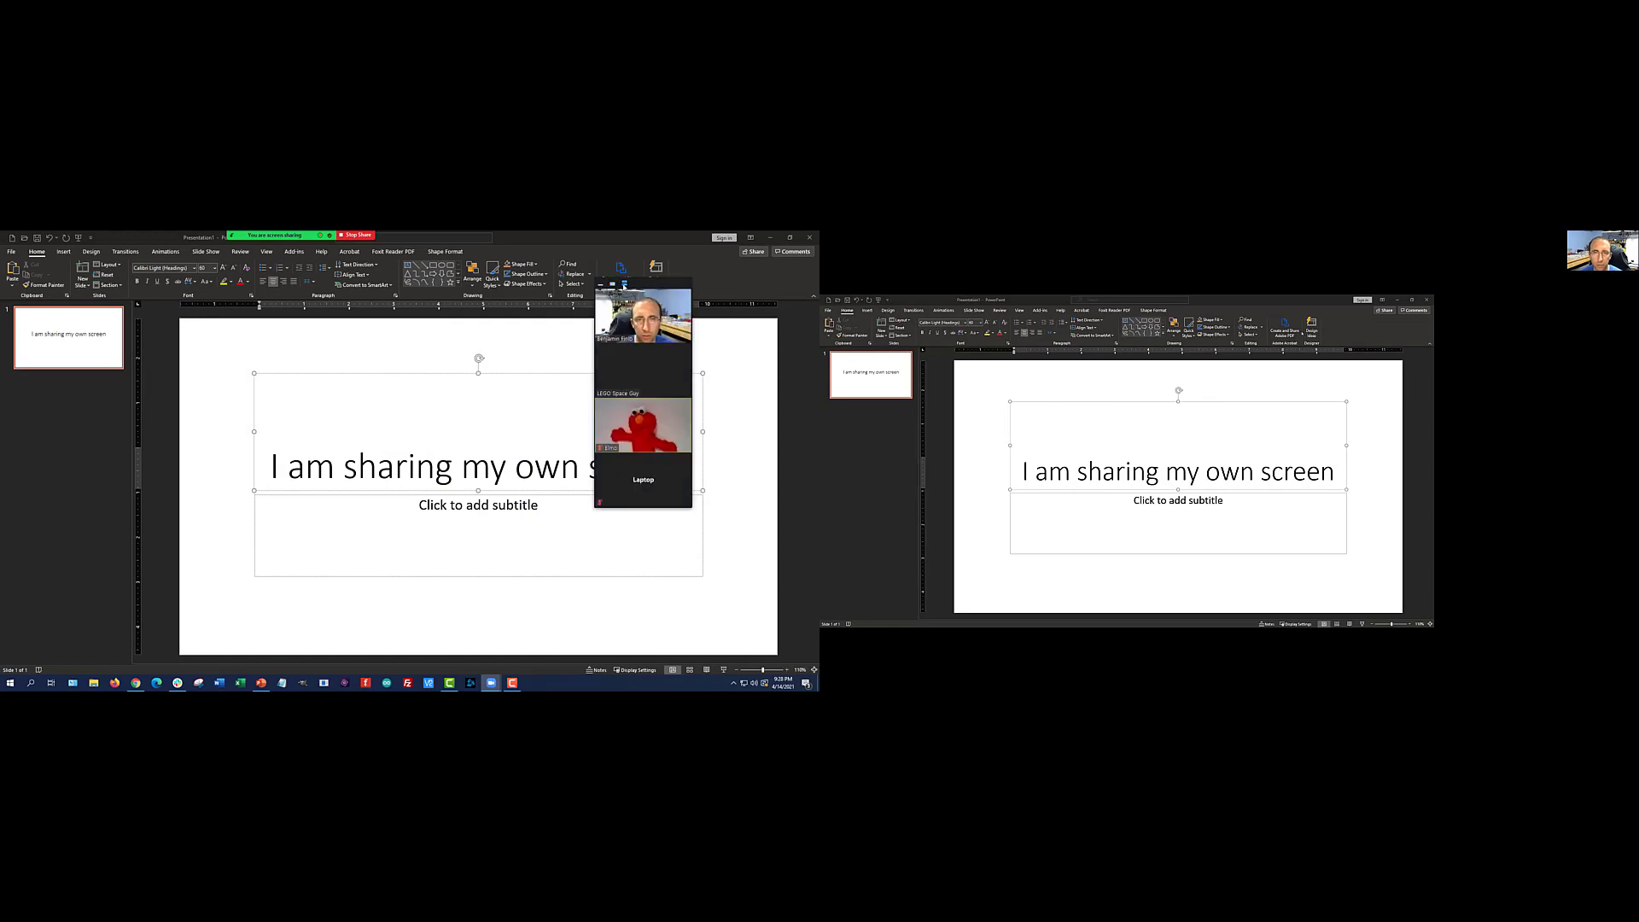